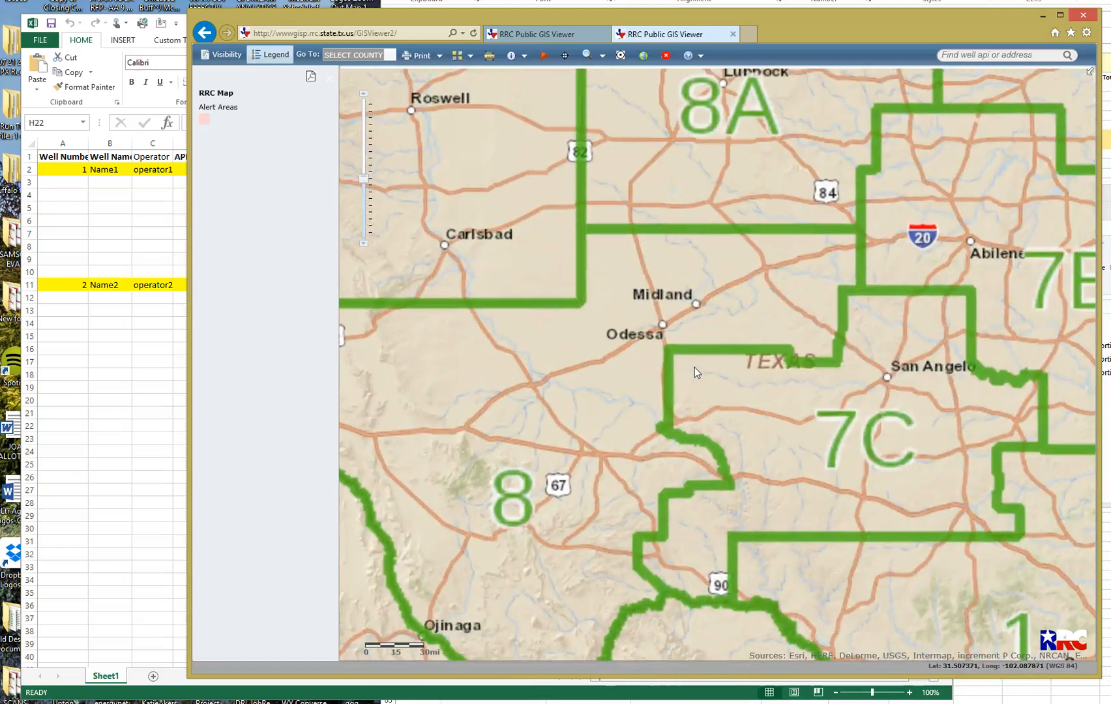
Zoom the map near Odessa down to the Ector–Upton county corner at 1 mi scale, showing well symbols.
scroll(666, 359, up, 1)
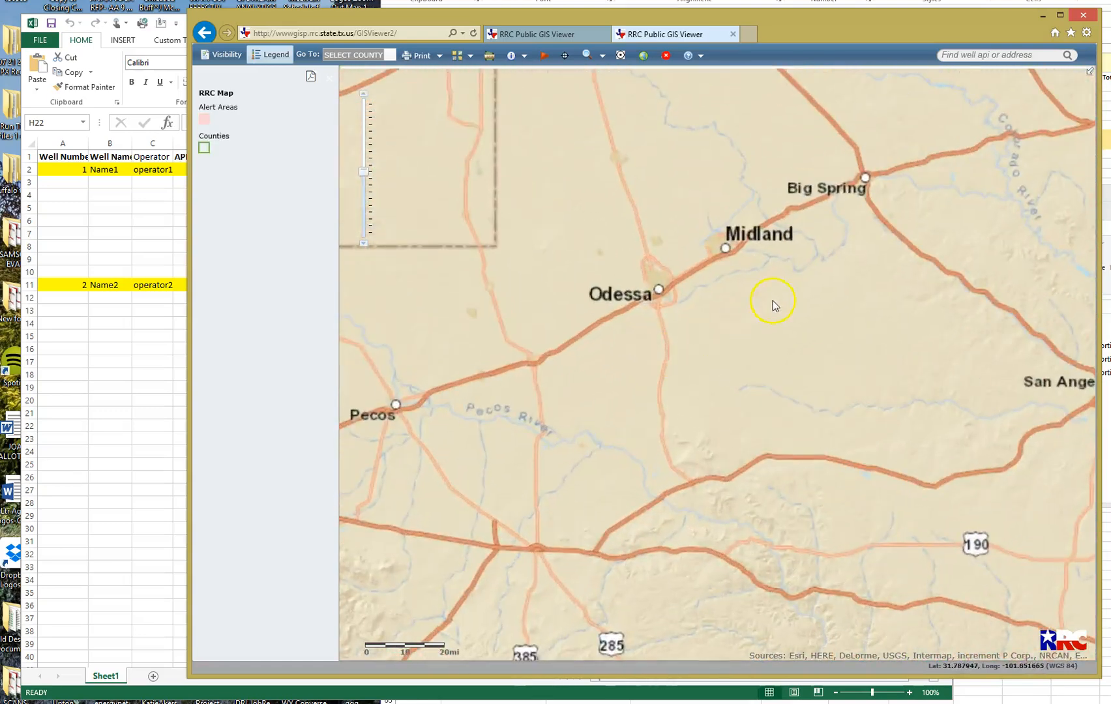
scroll(695, 305, up, 1)
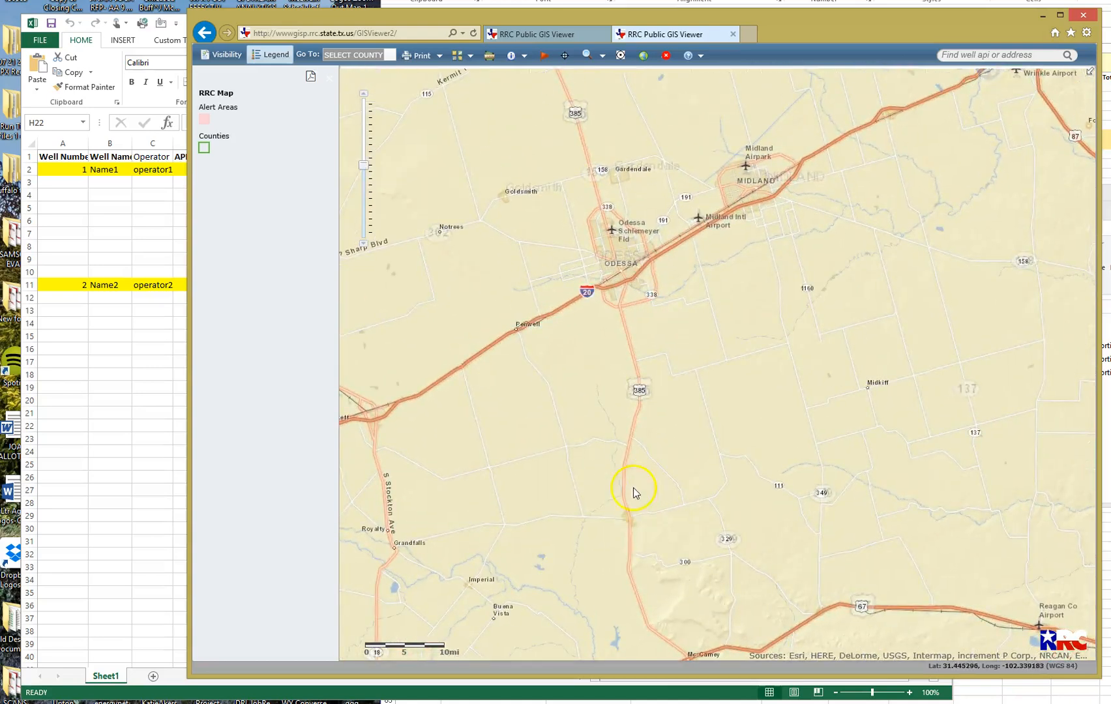
double_click(658, 388)
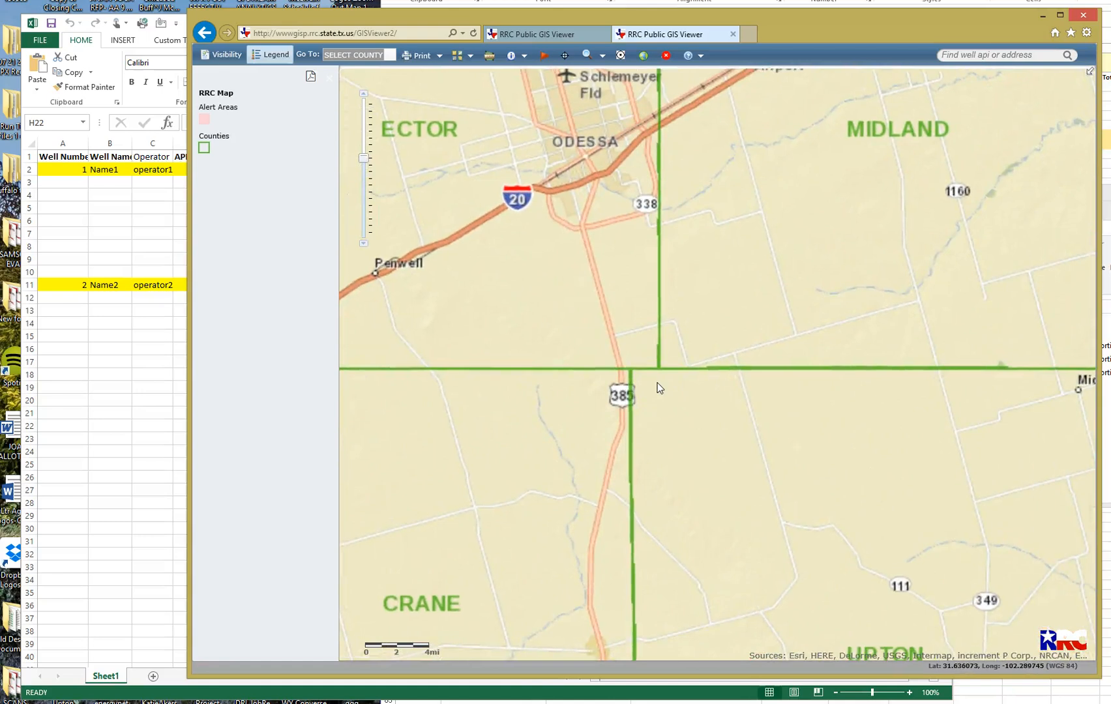
double_click(657, 385)
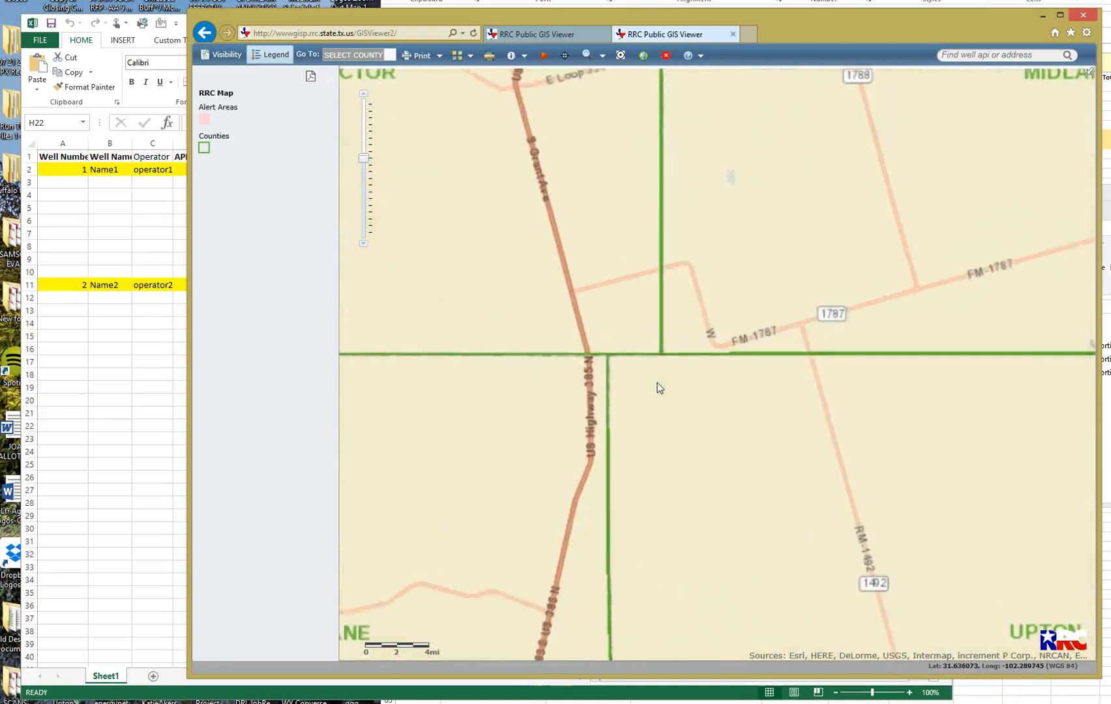
double_click(657, 384)
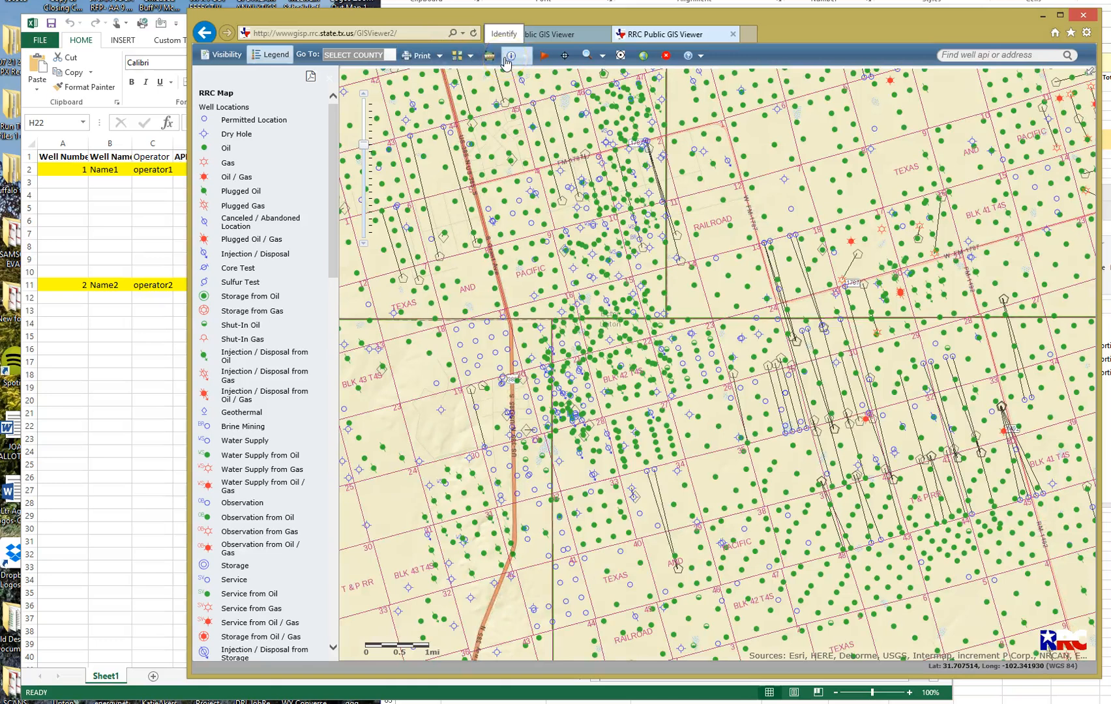
Identify the JULIBETH oil well (API 32935766) and show its full attribute details.
click(528, 62)
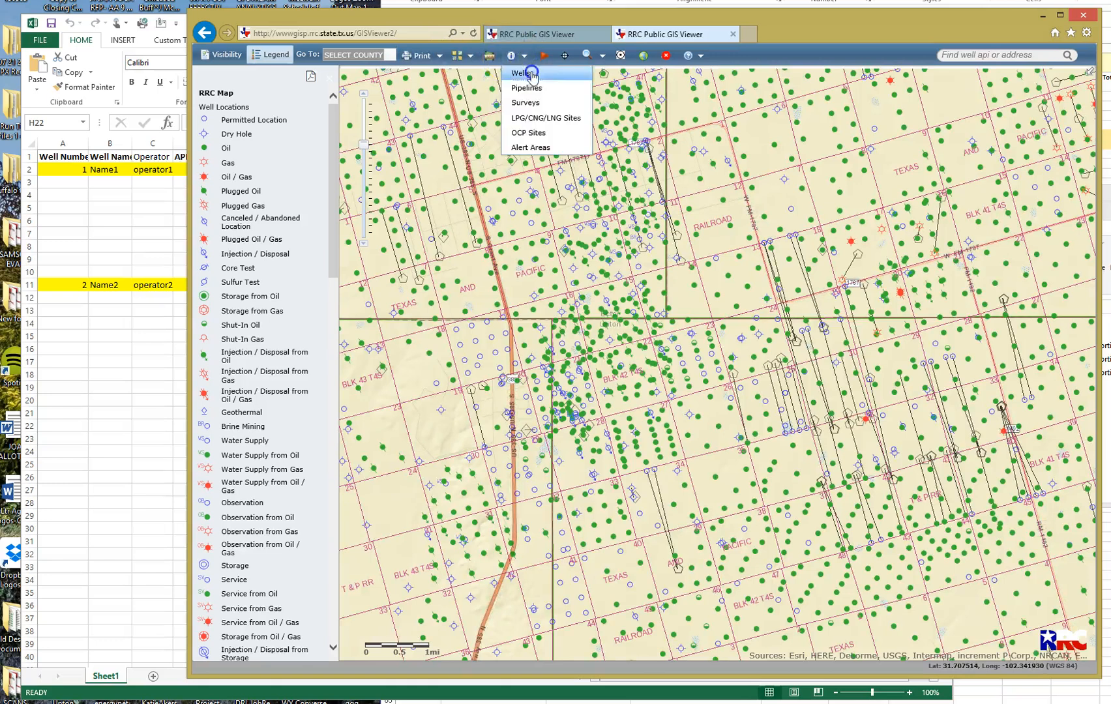
click(531, 75)
click(738, 311)
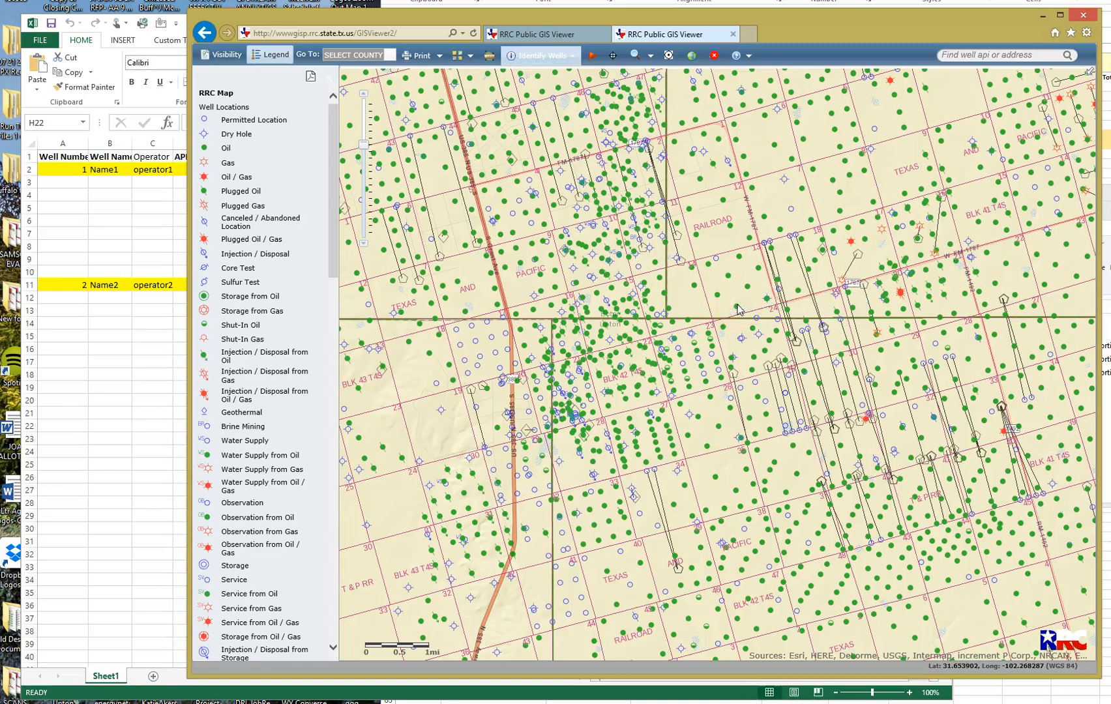
click(738, 311)
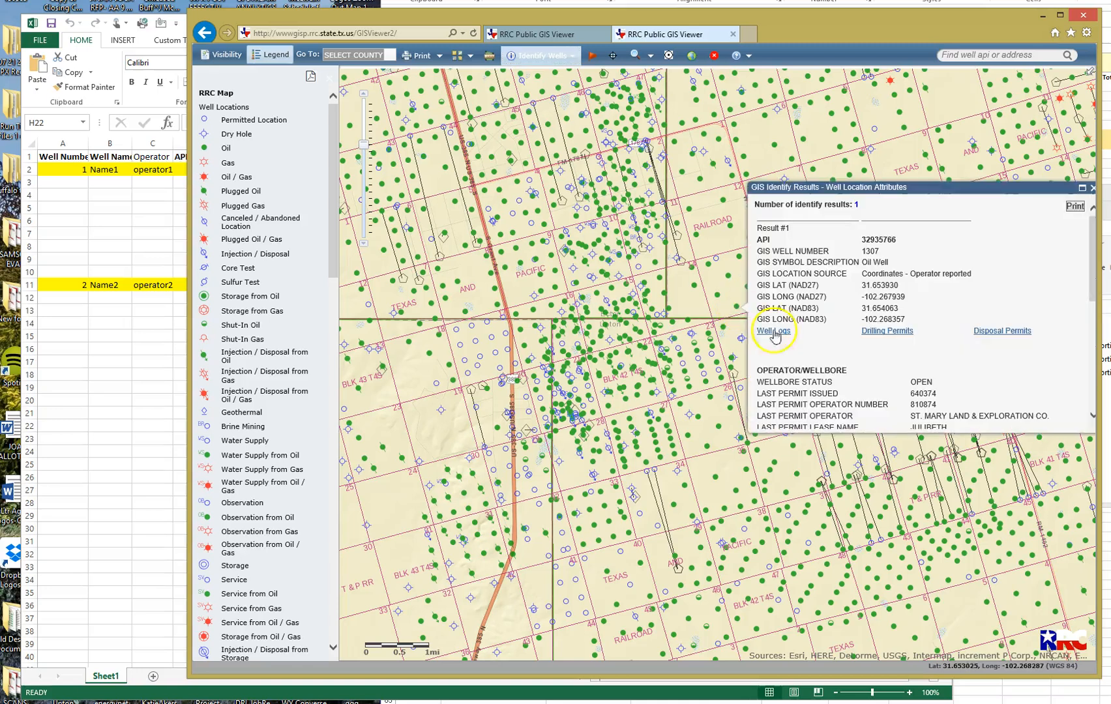
Scroll to the Spraberry (Trend Area) completion record and open the lease production query.
scroll(825, 355, down, 3)
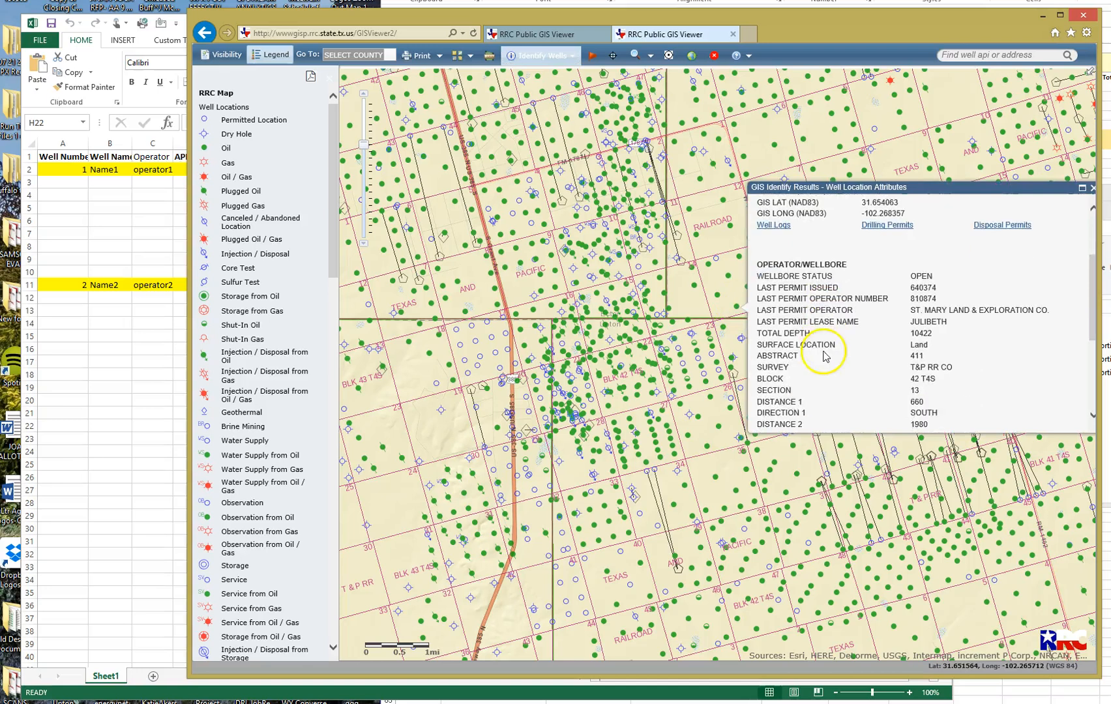
scroll(825, 348, down, 5)
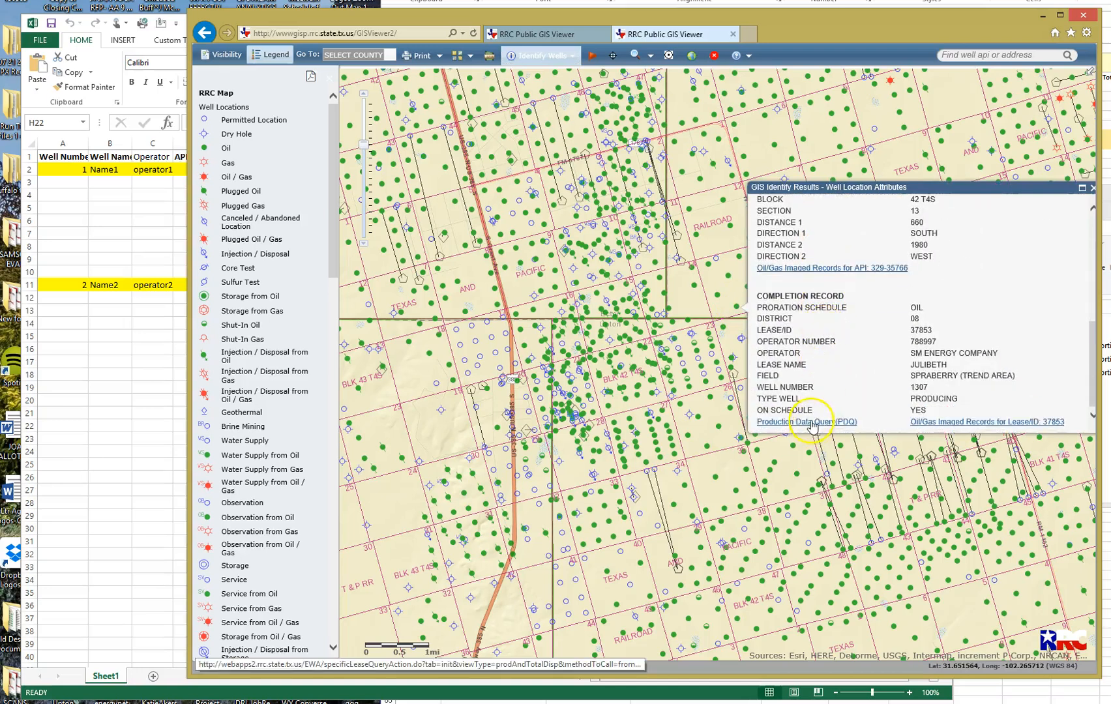
click(810, 422)
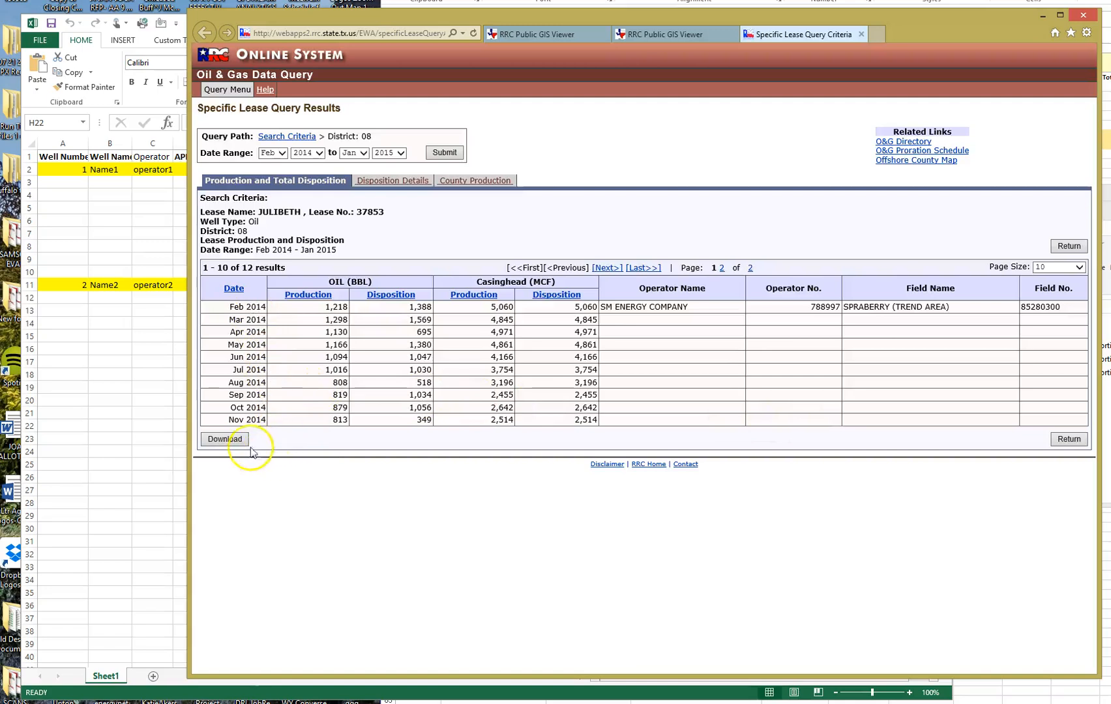
Download the JULIBETH lease production report as a CSV and open it in Excel.
click(225, 439)
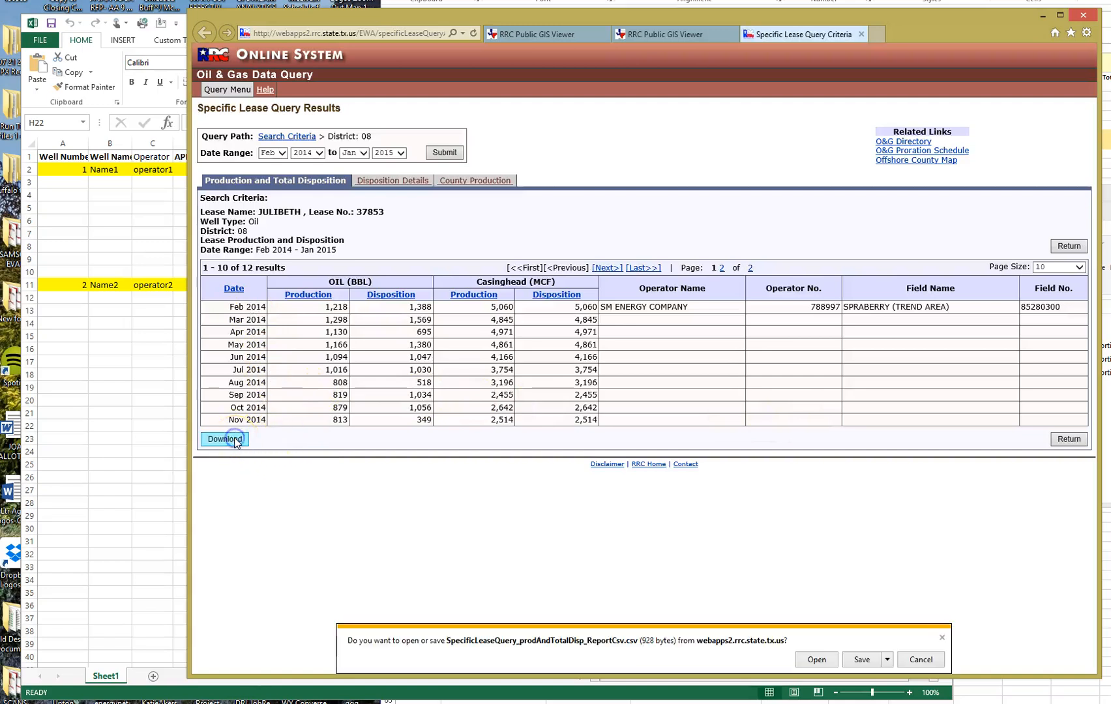
click(812, 657)
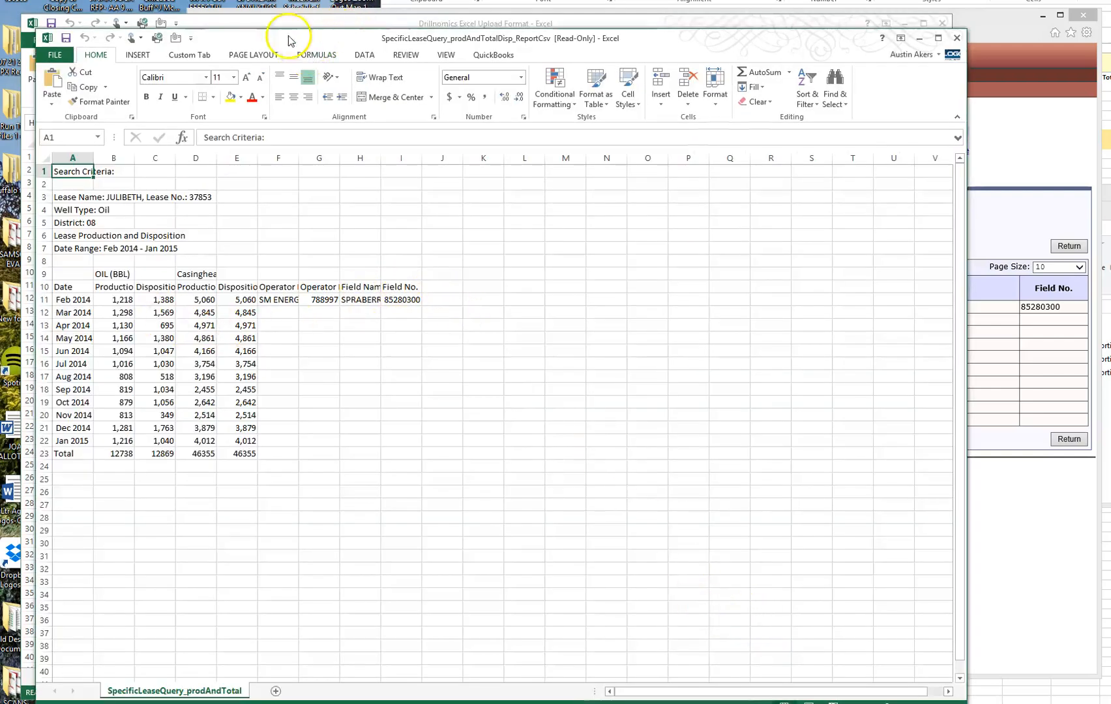
Place the lease report window on the right and bring the Drillnomics upload template forward at A2.
drag(278, 38, 844, 28)
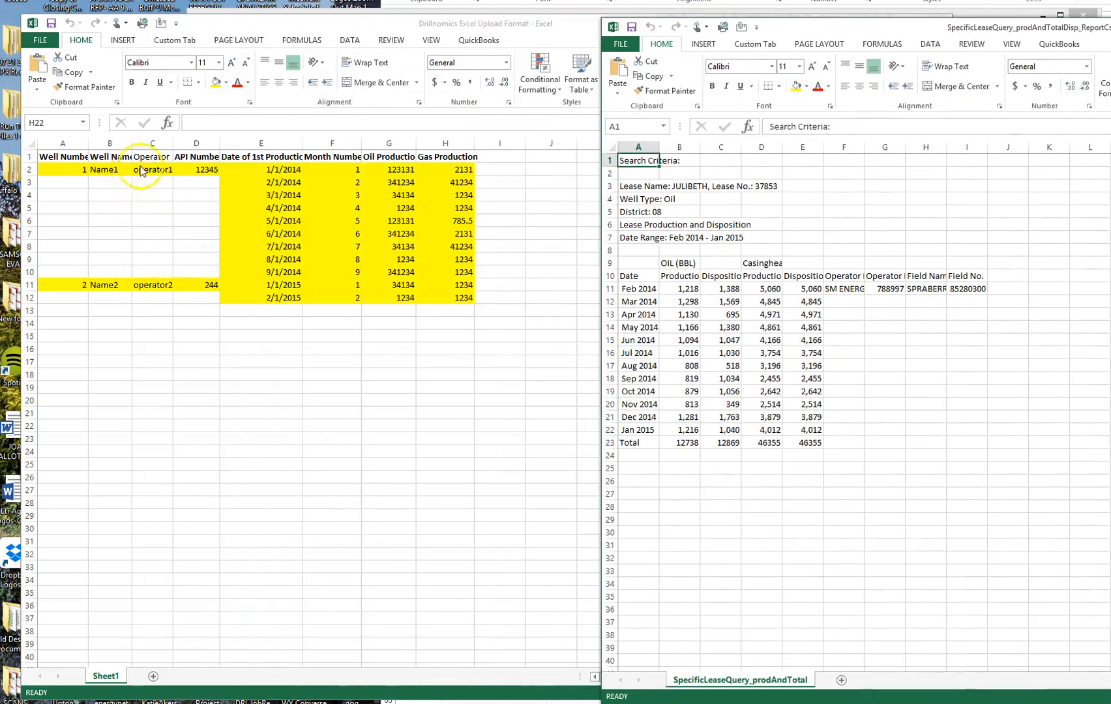
click(306, 22)
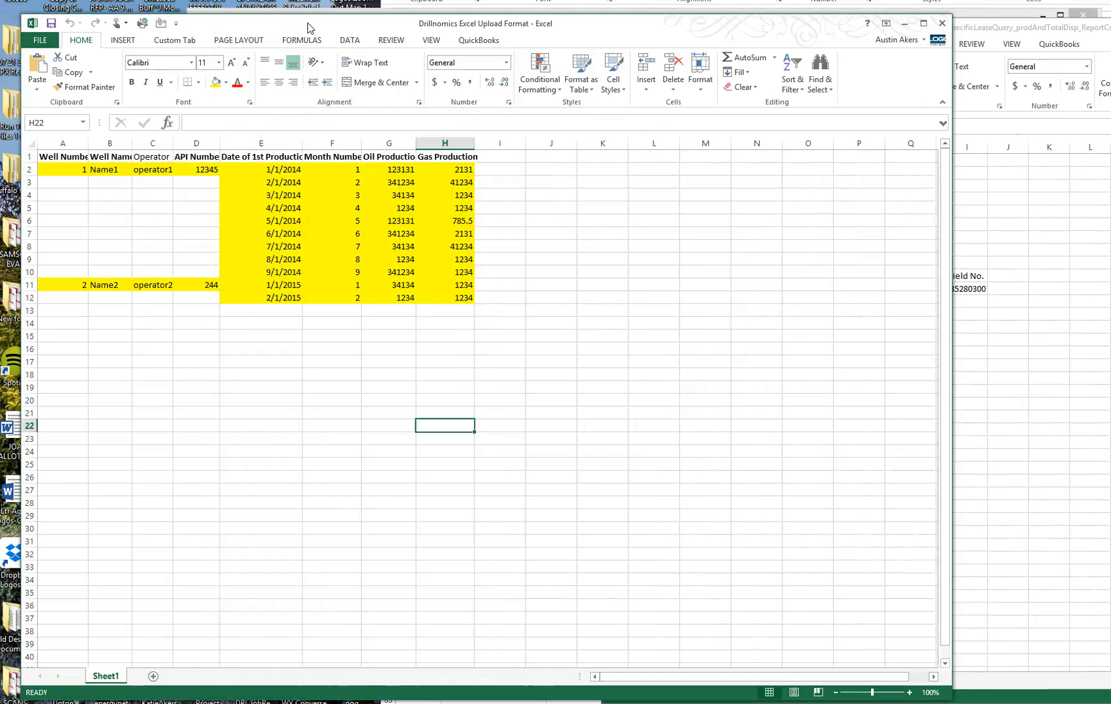
click(979, 33)
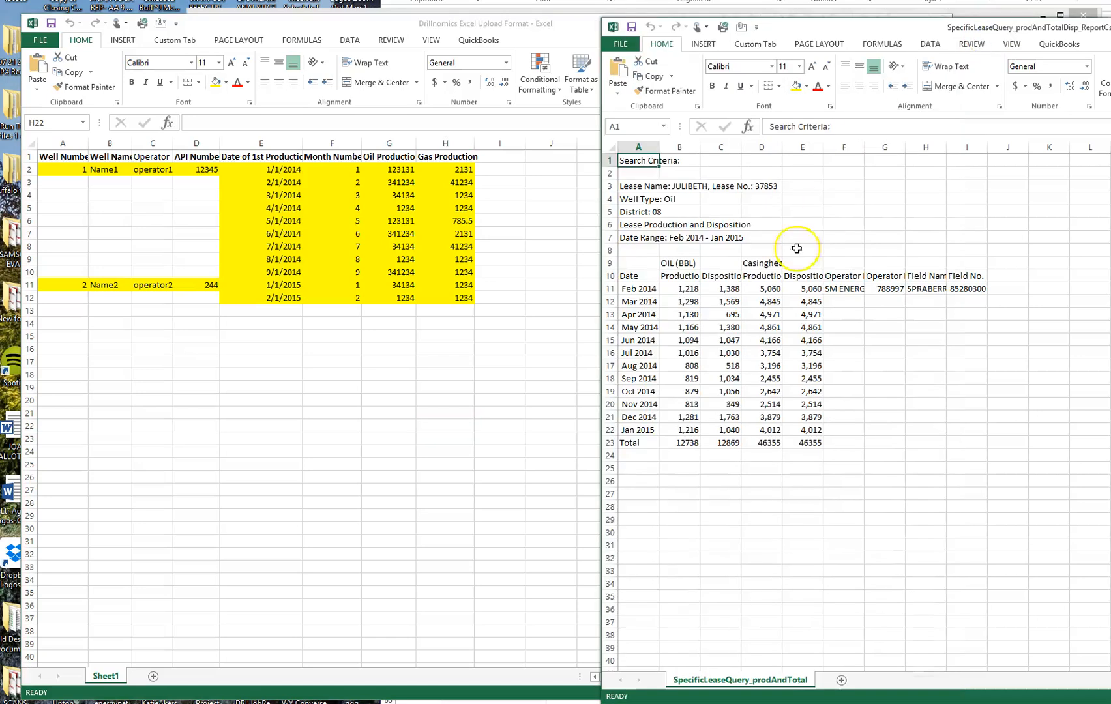
click(30, 156)
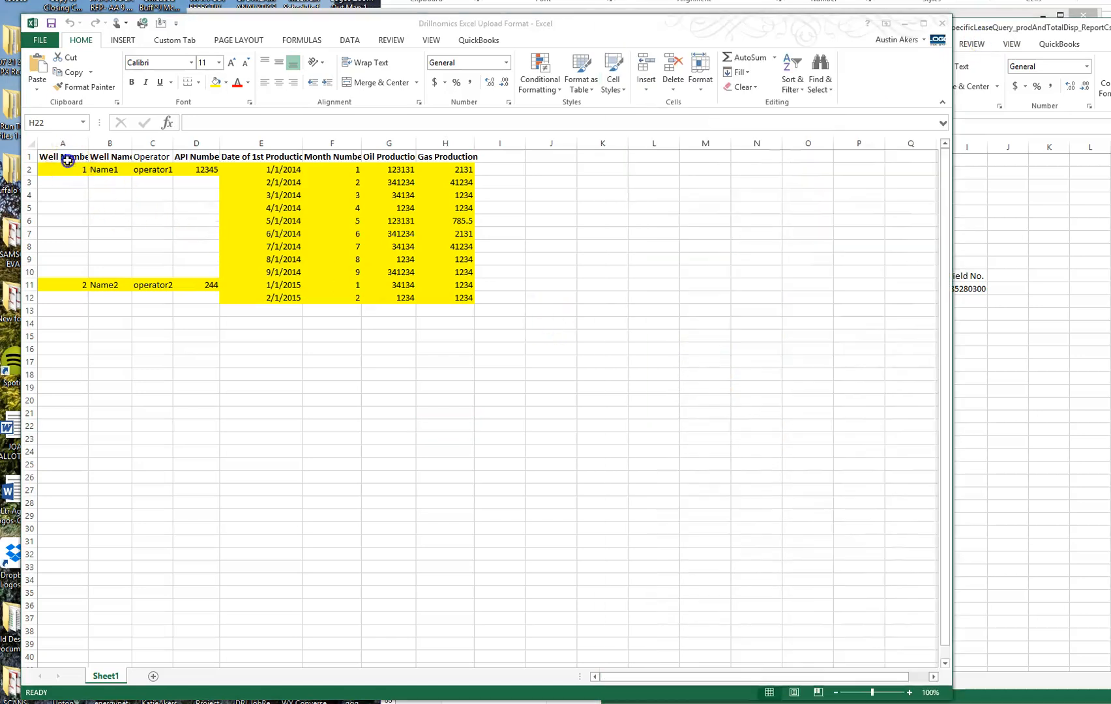
drag(54, 157, 456, 157)
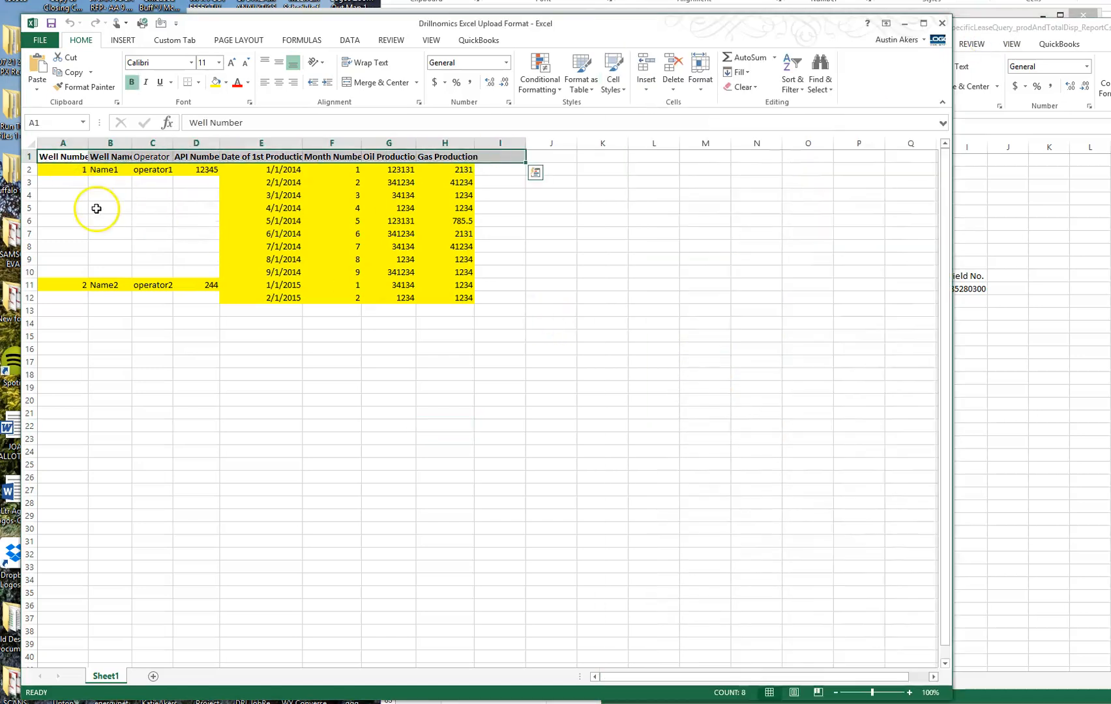
click(110, 208)
click(65, 171)
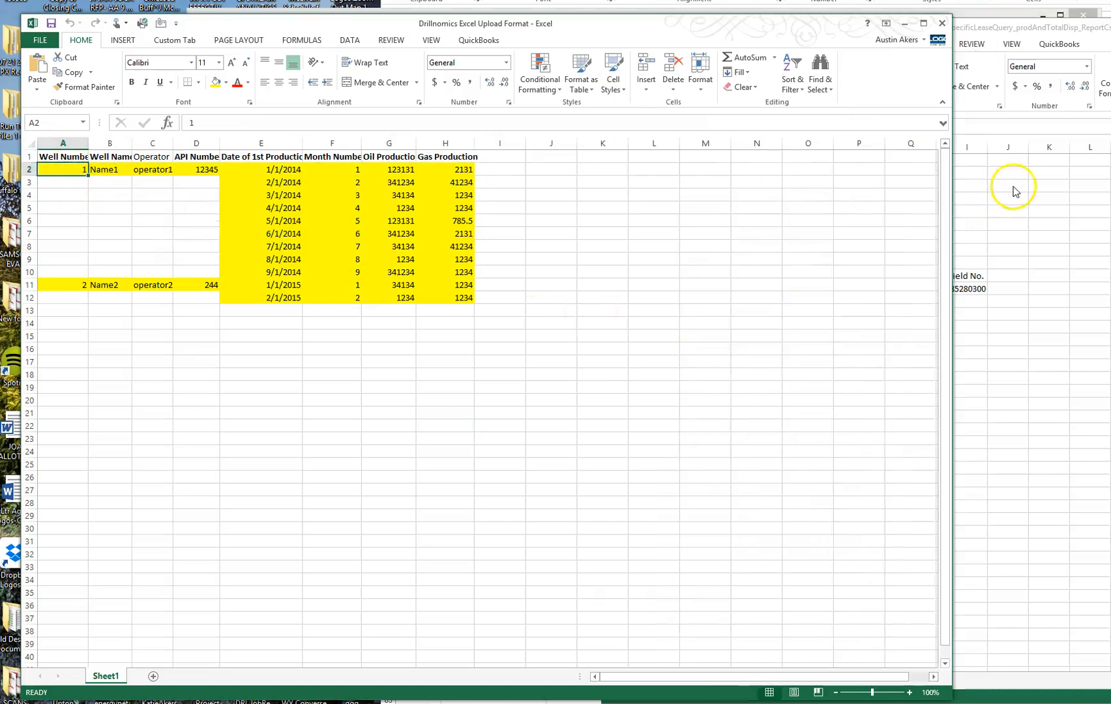
click(1013, 187)
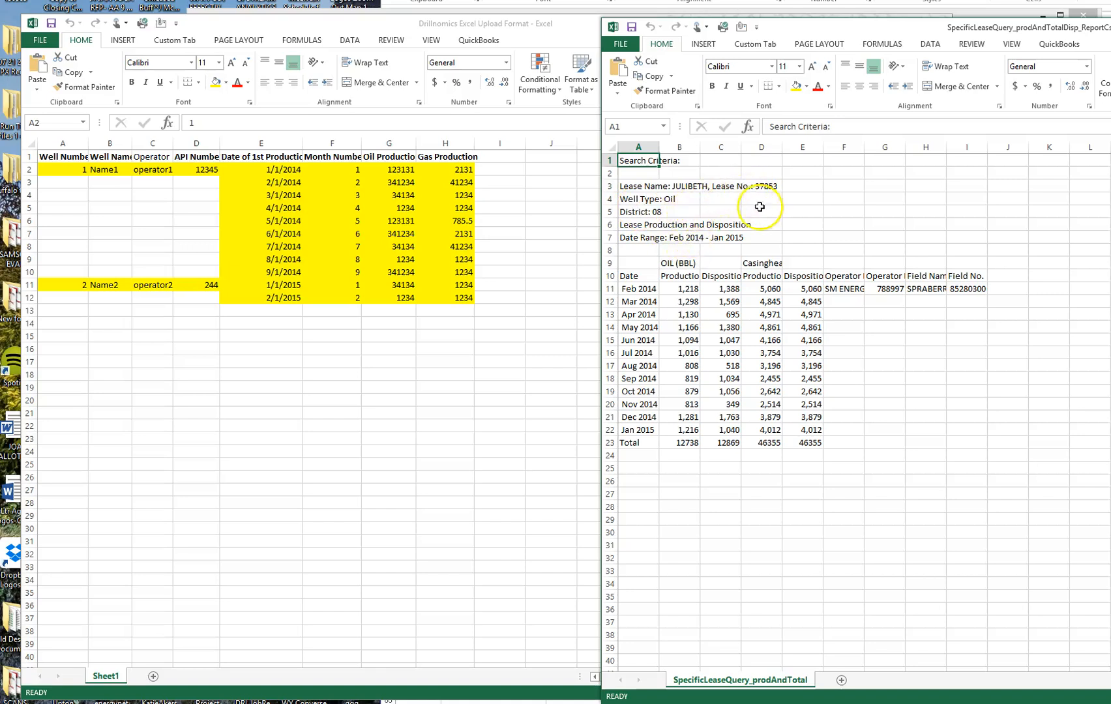
click(76, 166)
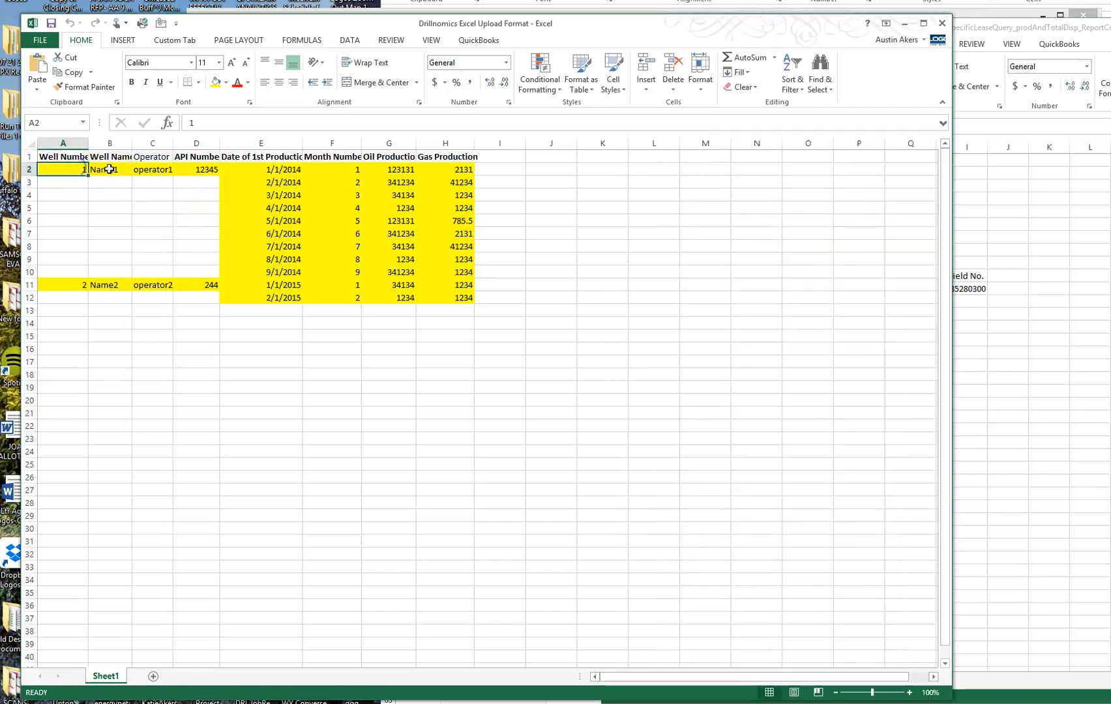
Enter well 1's name JULIBETH, operator St. Mary and API 12345 in row 2.
click(109, 170)
text(JULIBETH)
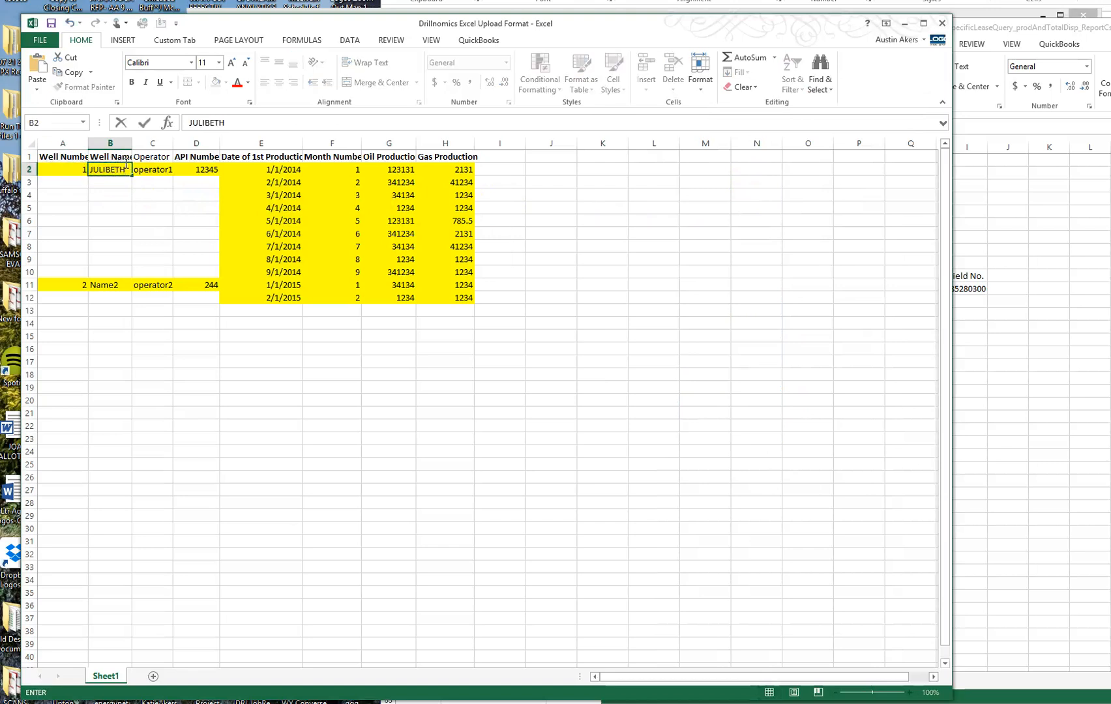
key(Tab)
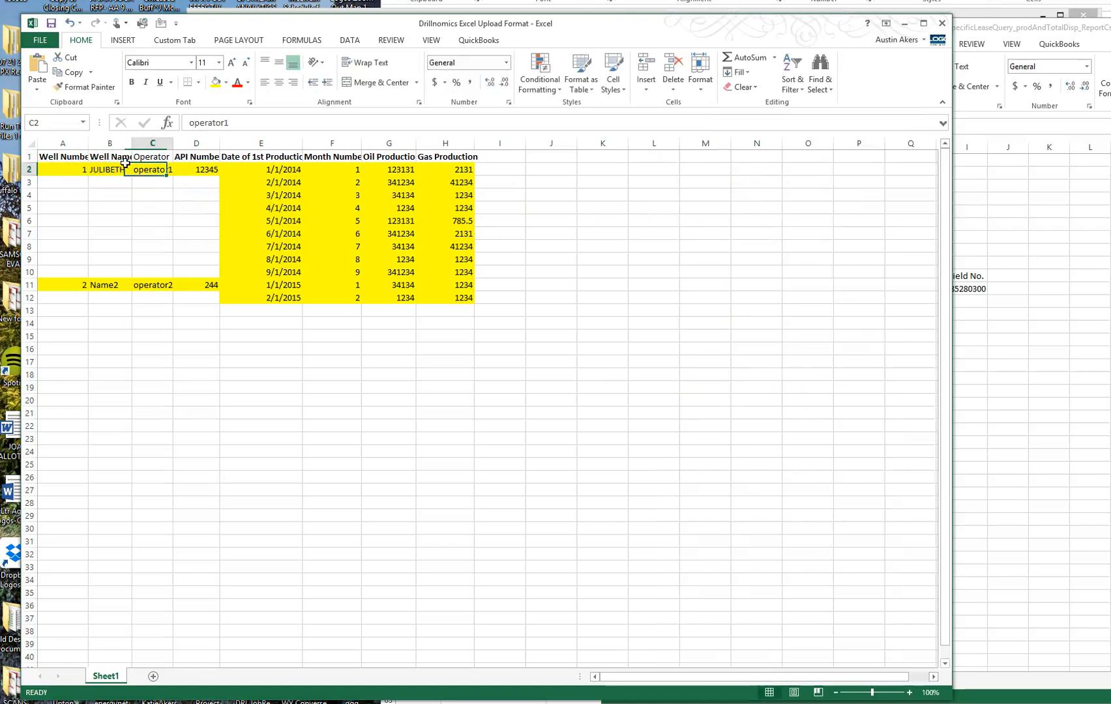
text(St. Mar)
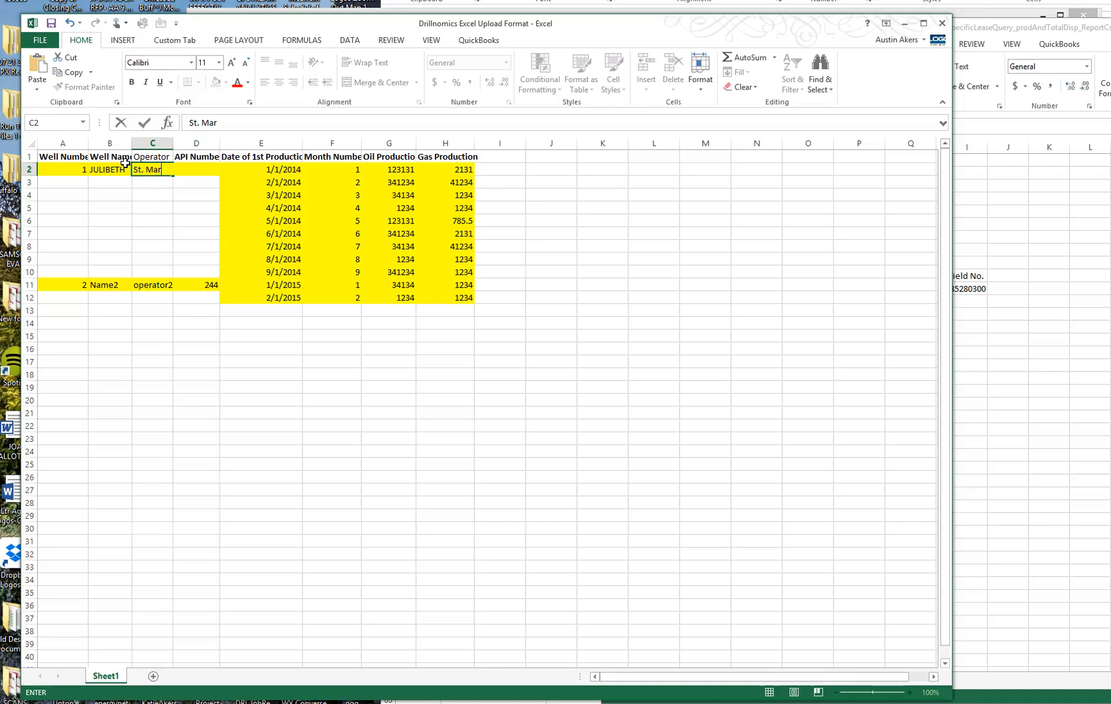
text(y)
key(Tab)
text(12345)
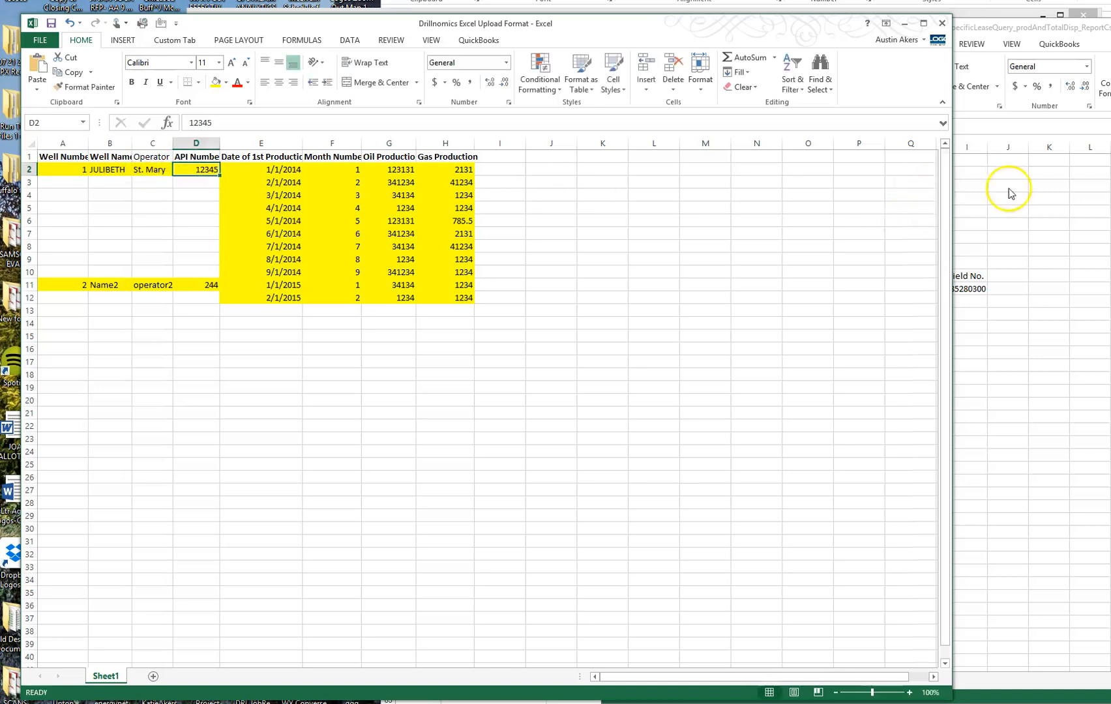
Check the lease report's first production month, Feb 2014, then return to the upload template.
click(1004, 192)
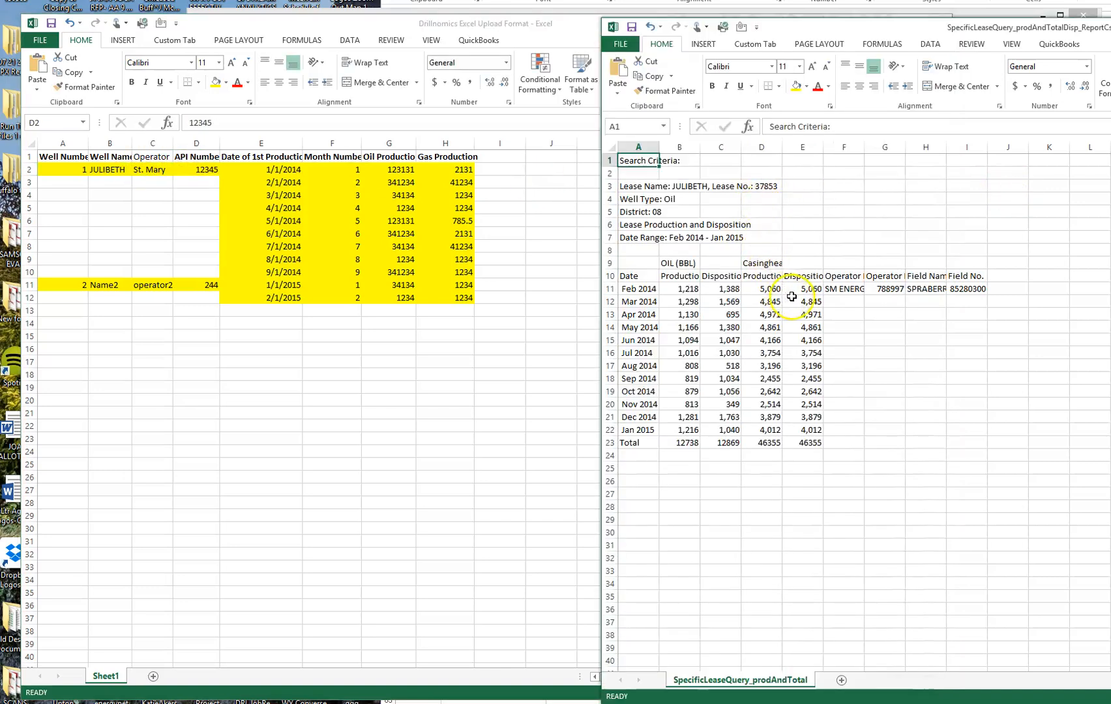
click(205, 172)
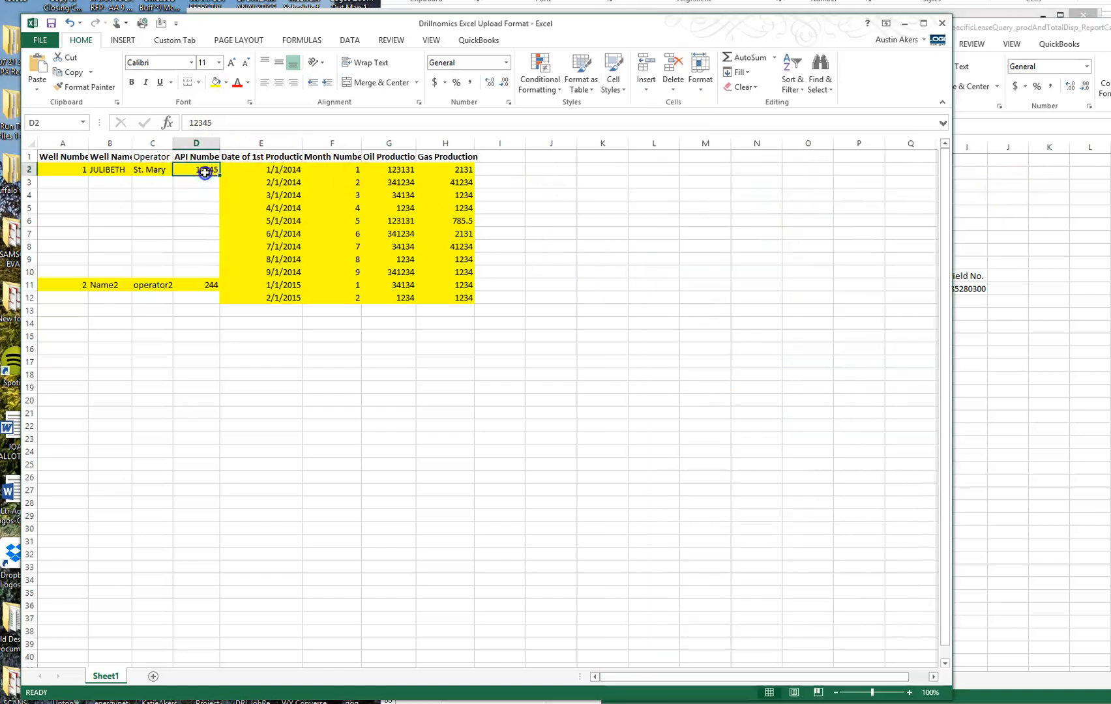
click(63, 170)
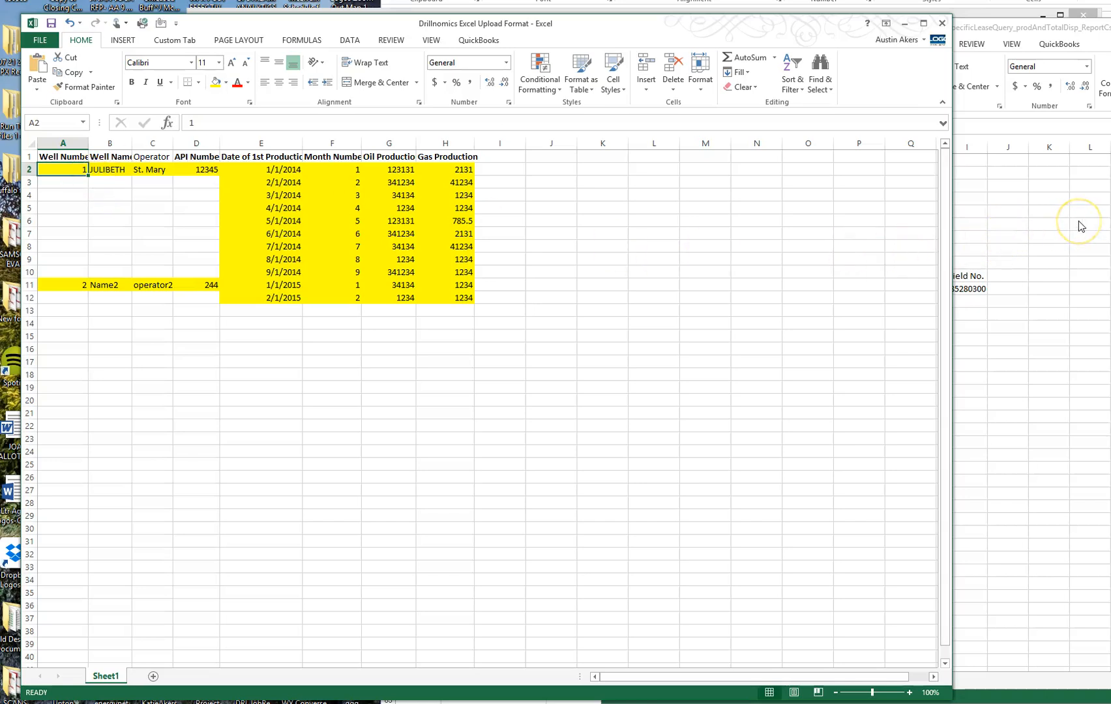
click(1081, 226)
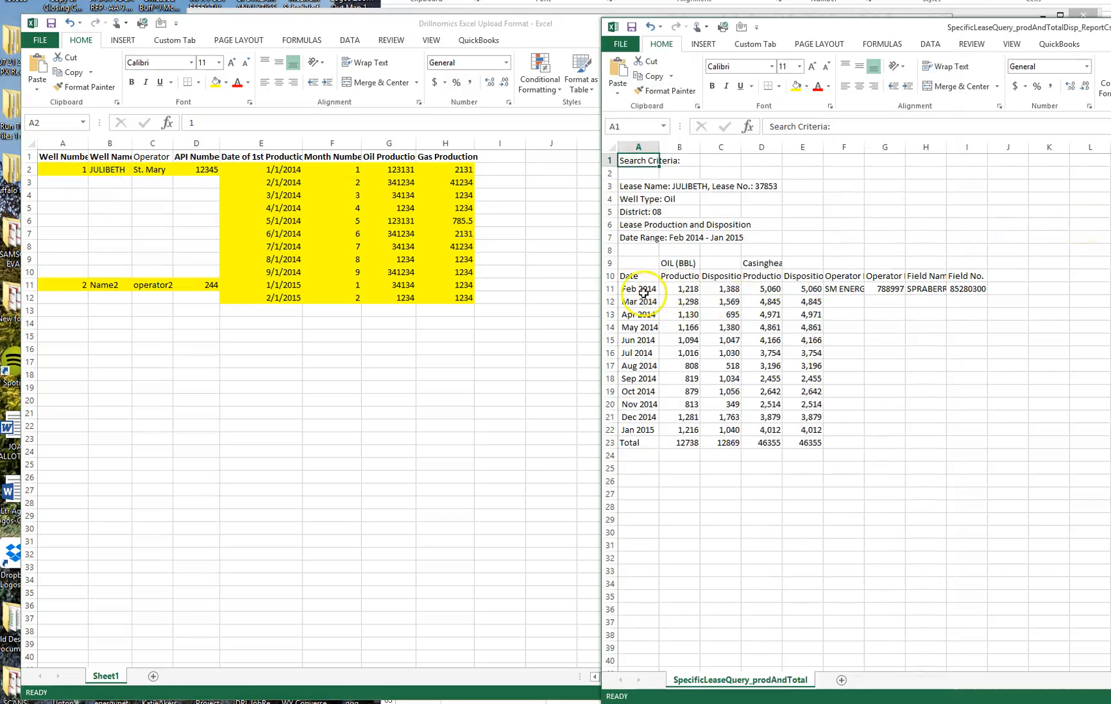
click(643, 292)
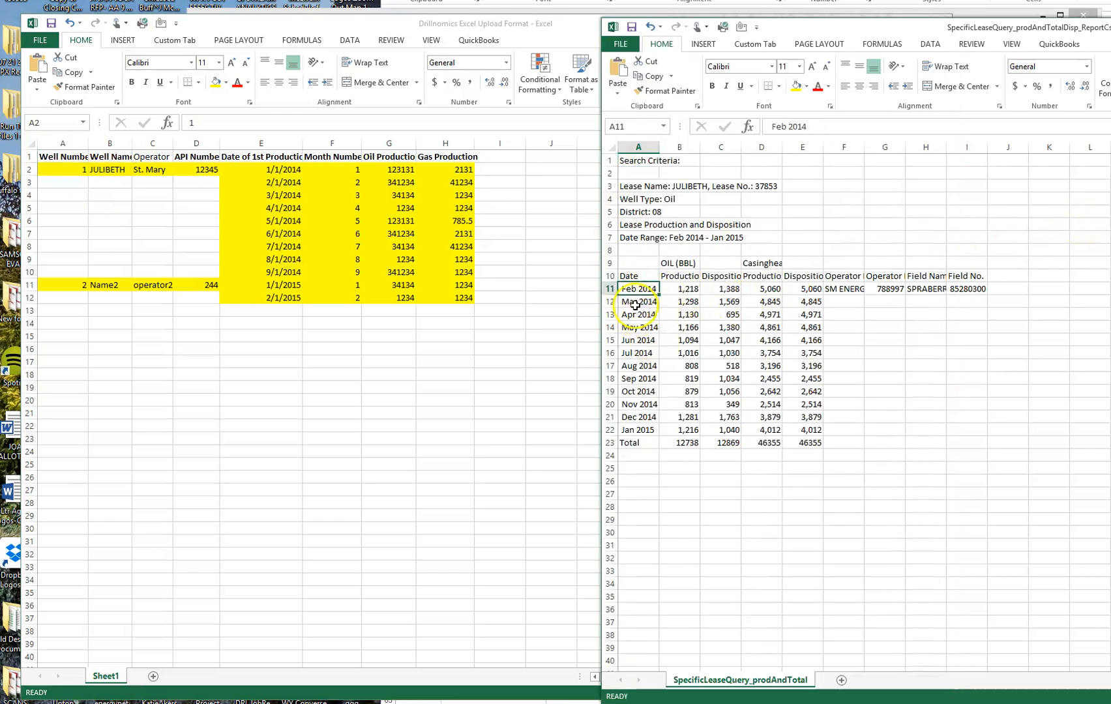
click(265, 173)
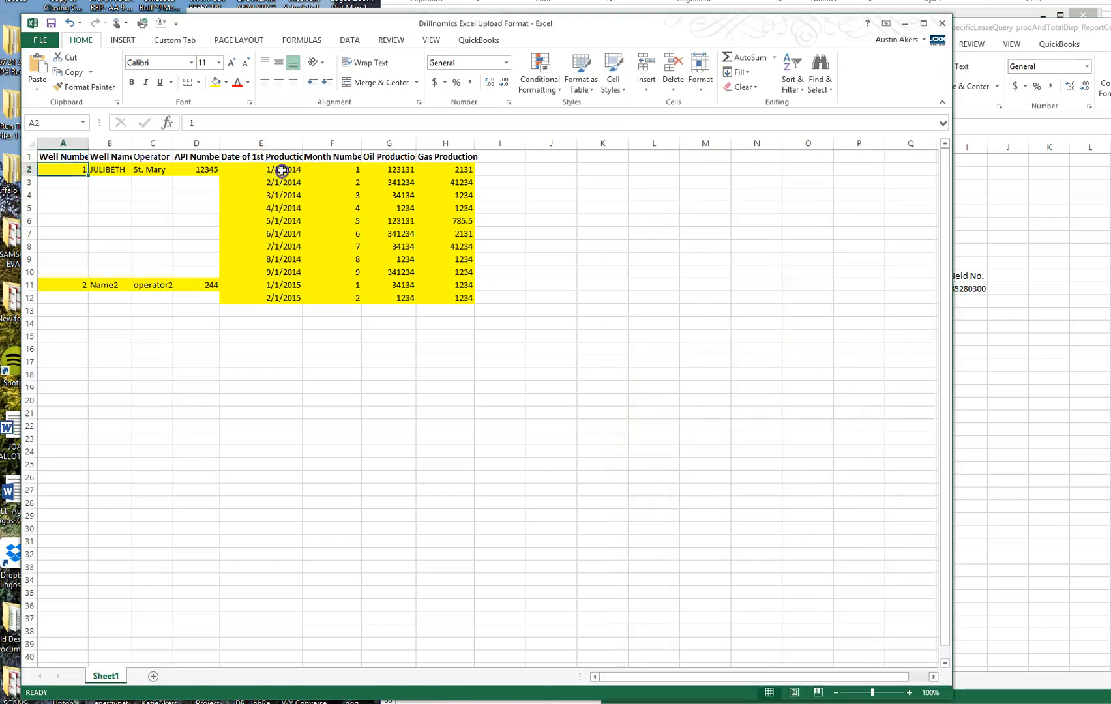
Set E2 to the start date 2/1/2014 and fill dates down column E.
click(274, 171)
text(1)
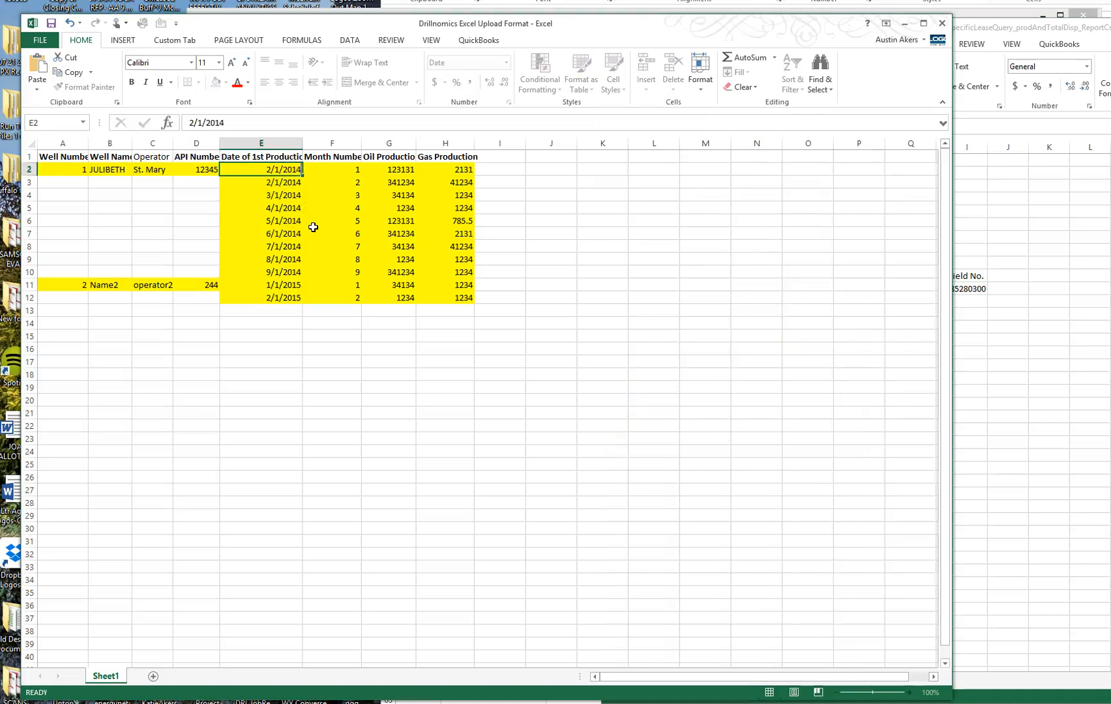
key(Return)
click(267, 168)
drag(303, 176, 296, 397)
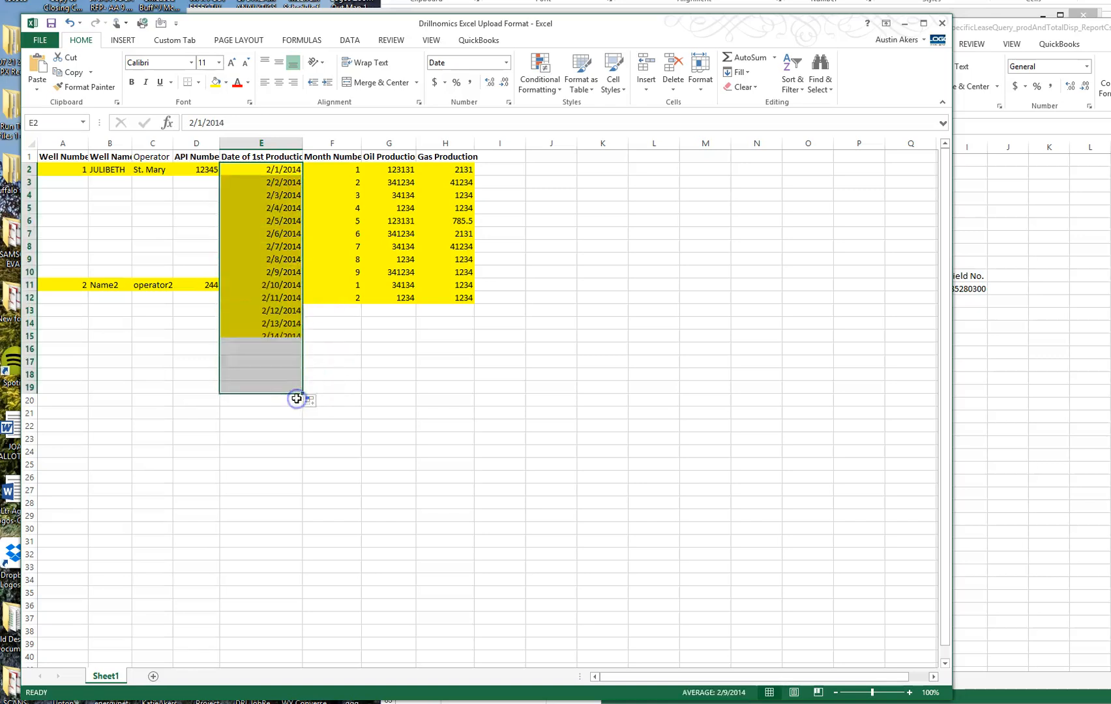
Enter 3/1/2014 in E3, select E2:E3, and select the report's monthly oil values.
click(264, 170)
click(275, 183)
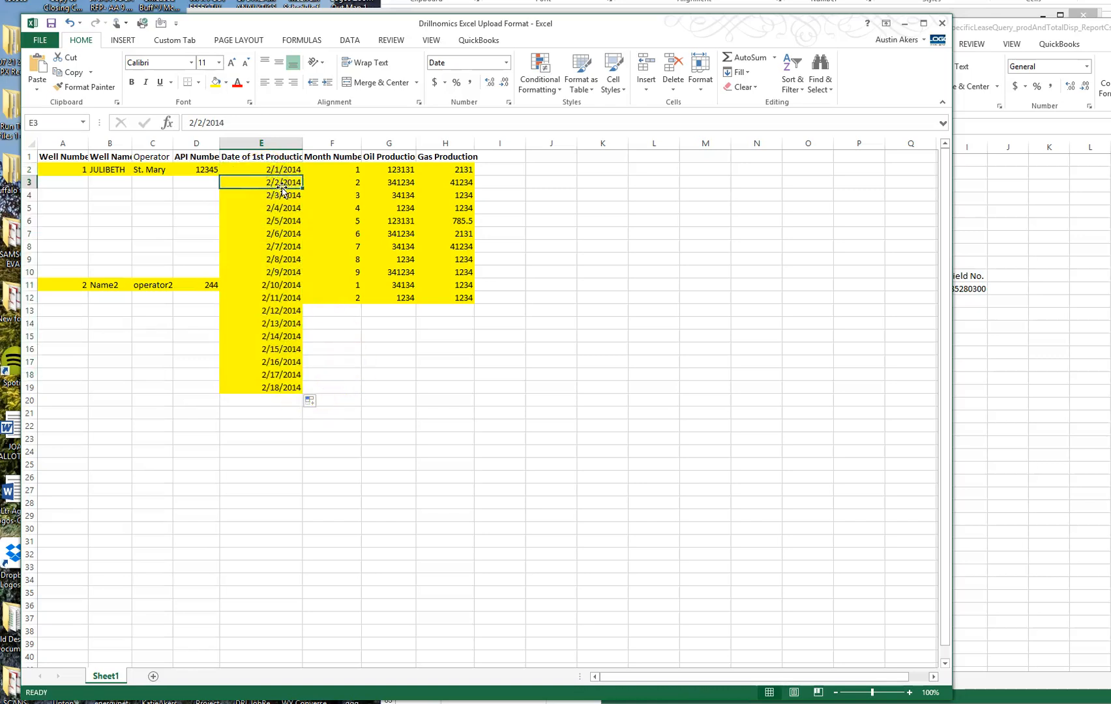
text(3.)
text(1/2014)
key(Return)
drag(283, 169, 305, 314)
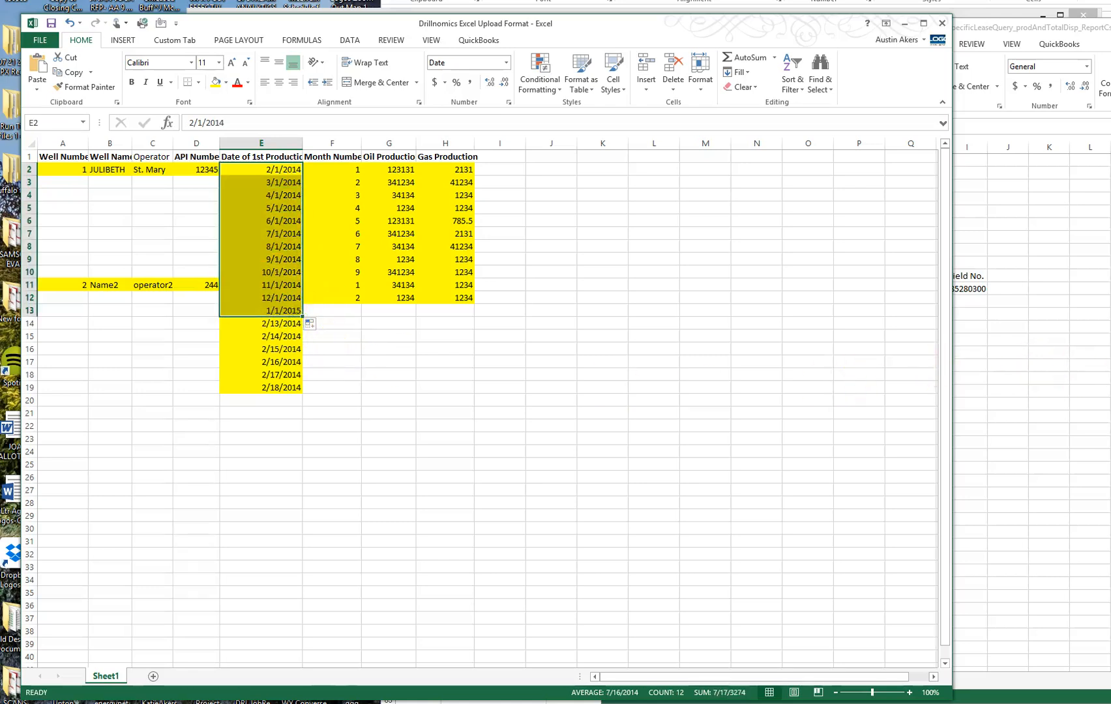
click(1082, 372)
drag(689, 290, 693, 443)
Copy the lease report's monthly oil values and paste them into the template at F2.
key(ctrl+c)
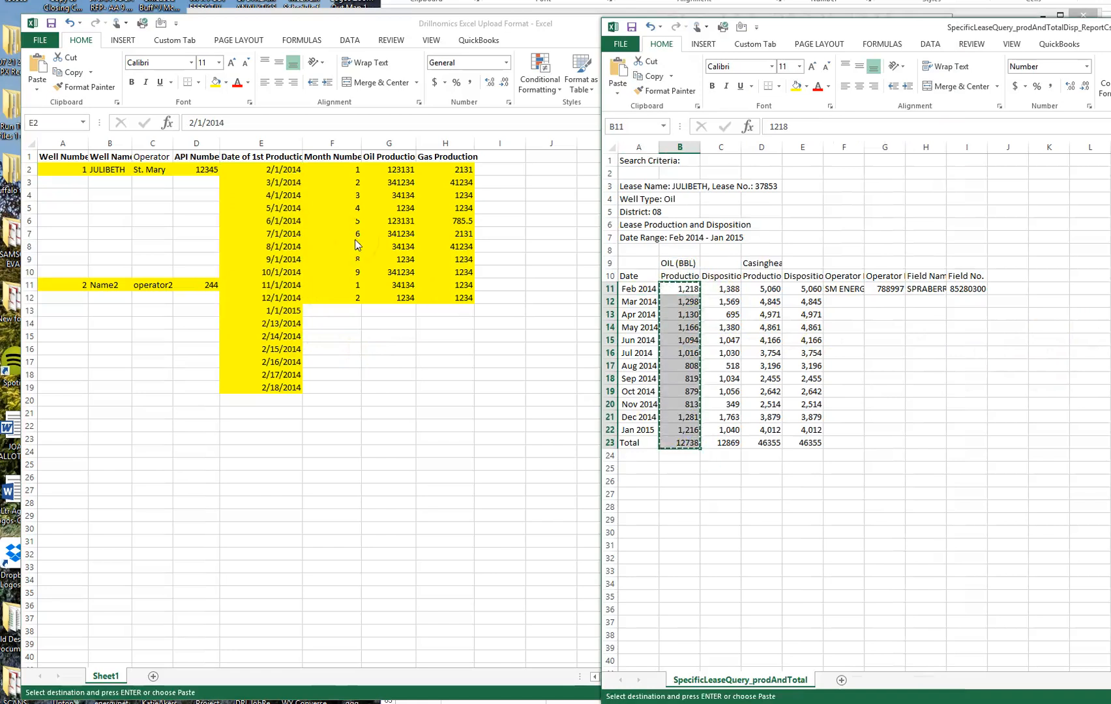
click(334, 171)
click(333, 171)
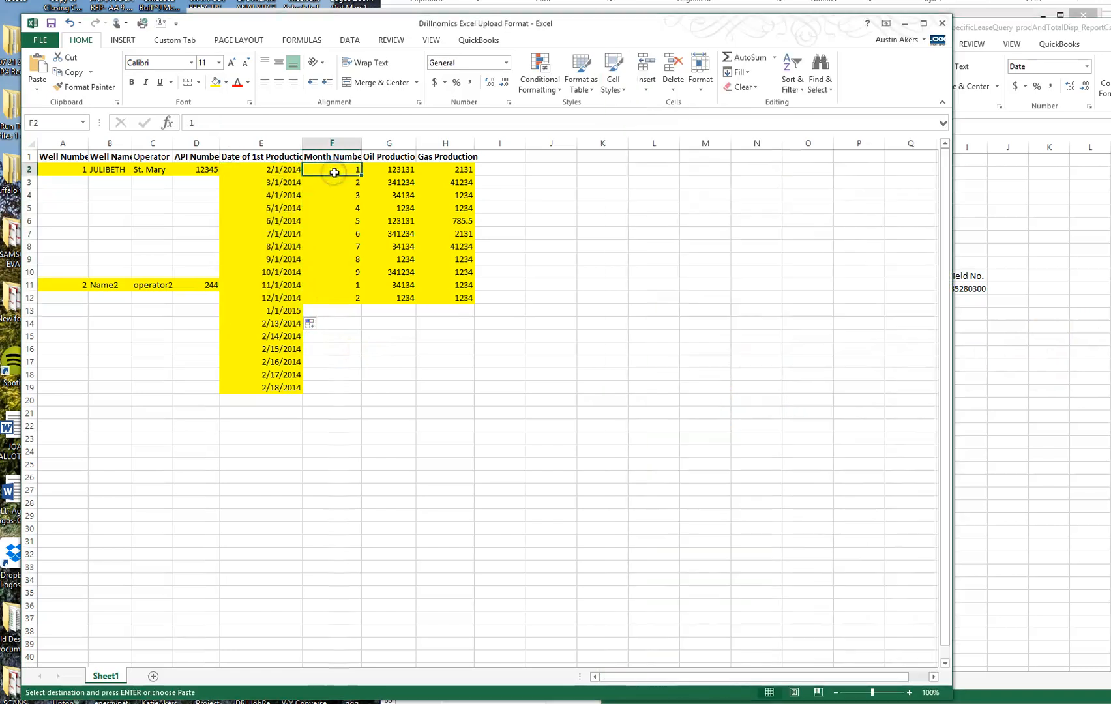
key(ctrl+v)
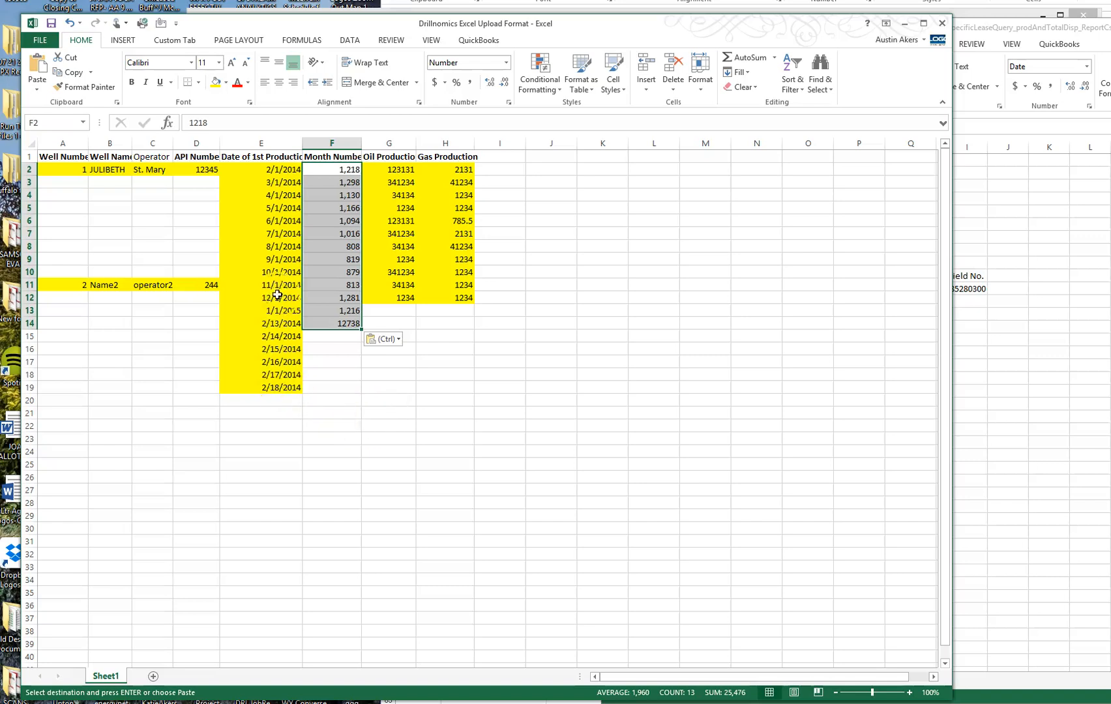
Extend the monthly dates and delete the leftover dates in E15:E19.
drag(287, 287, 275, 388)
click(276, 343)
key(Delete)
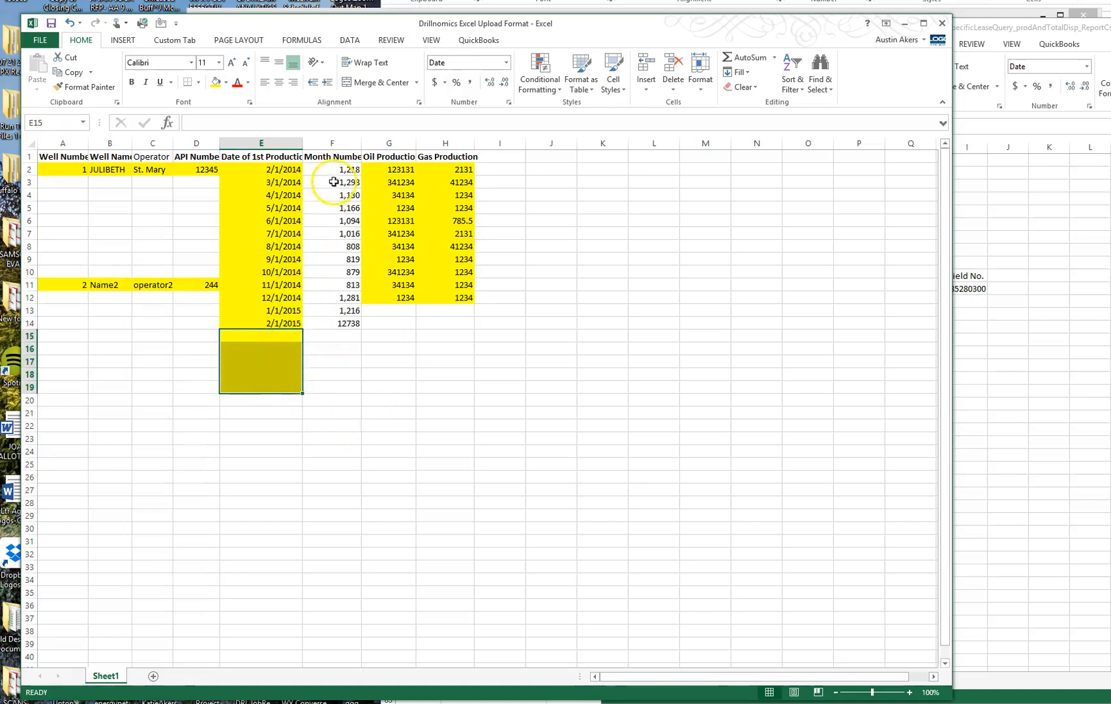
Move the oil values from column F into G2, then select the report's casinghead gas values.
drag(351, 172, 349, 323)
key(ctrl+c)
click(380, 170)
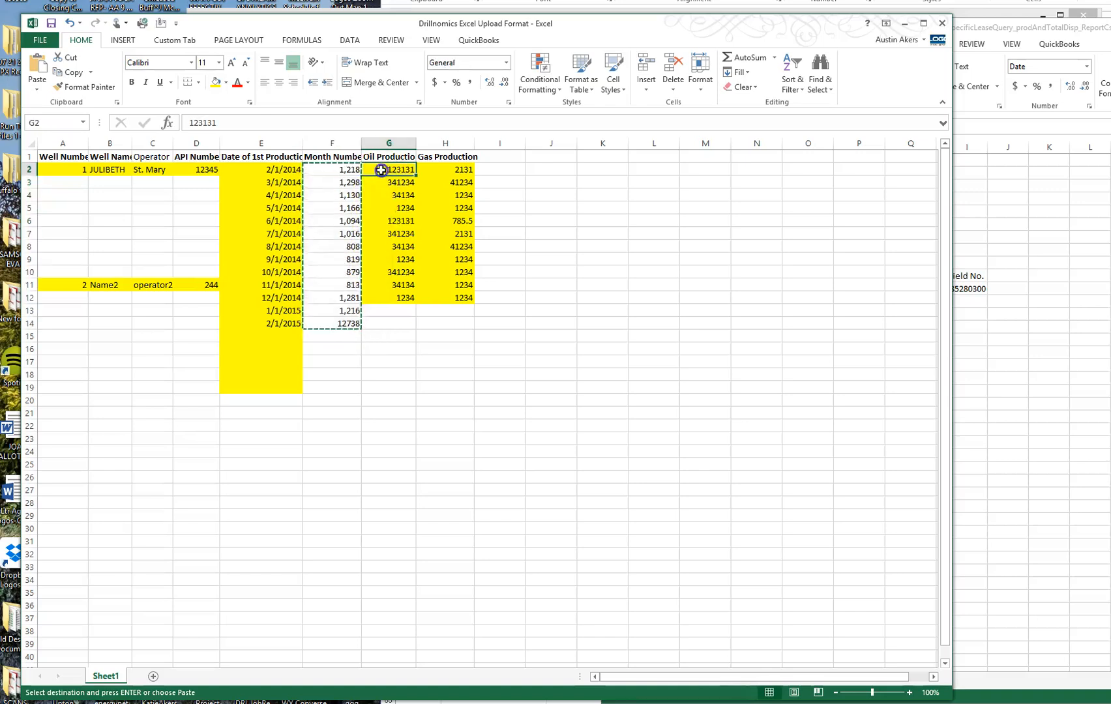
key(ctrl+v)
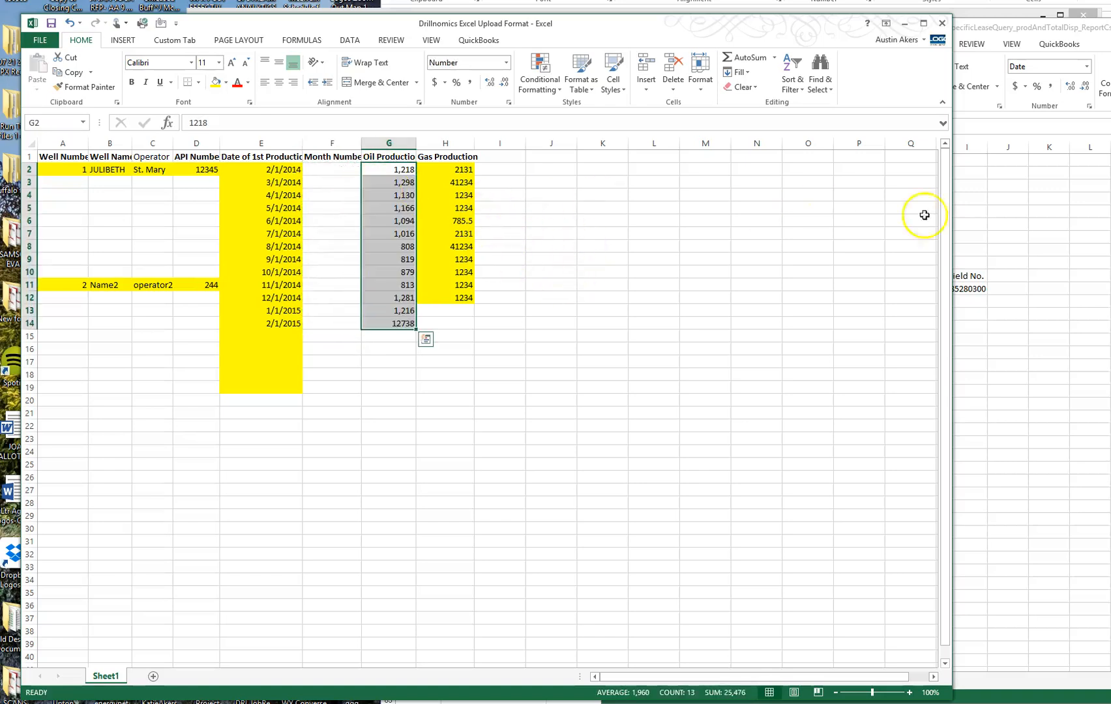
click(1037, 225)
drag(769, 288, 767, 434)
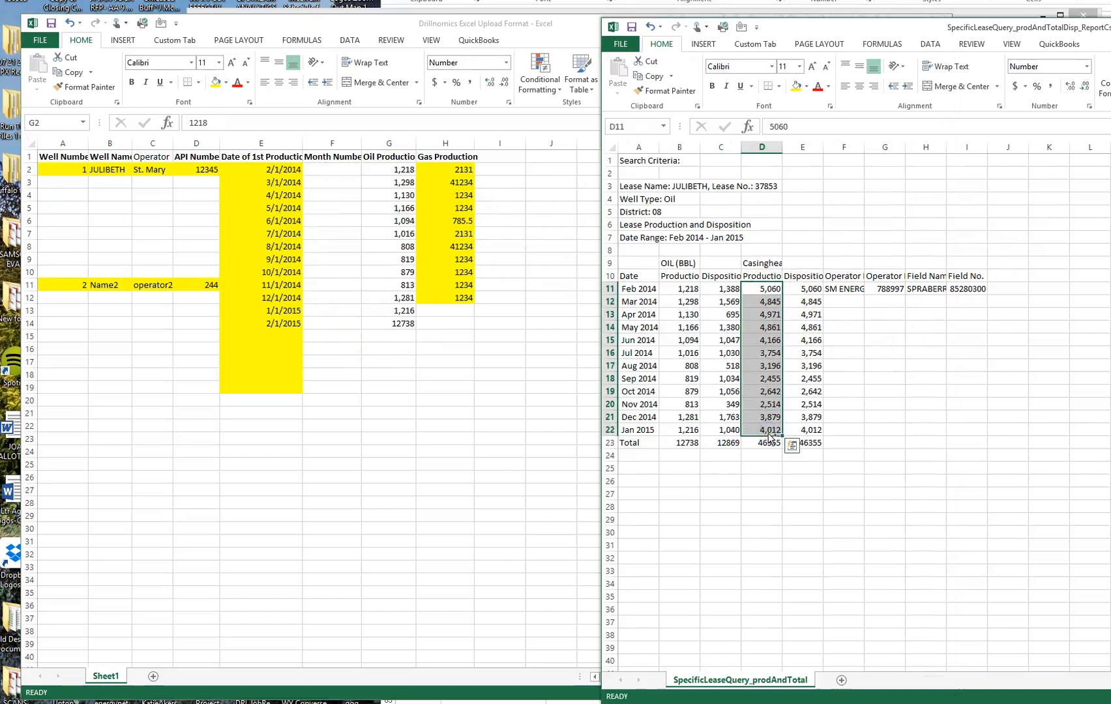
Paste the monthly gas values into H2 and clear the oil total in G14 and date in E14.
key(ctrl+c)
click(454, 168)
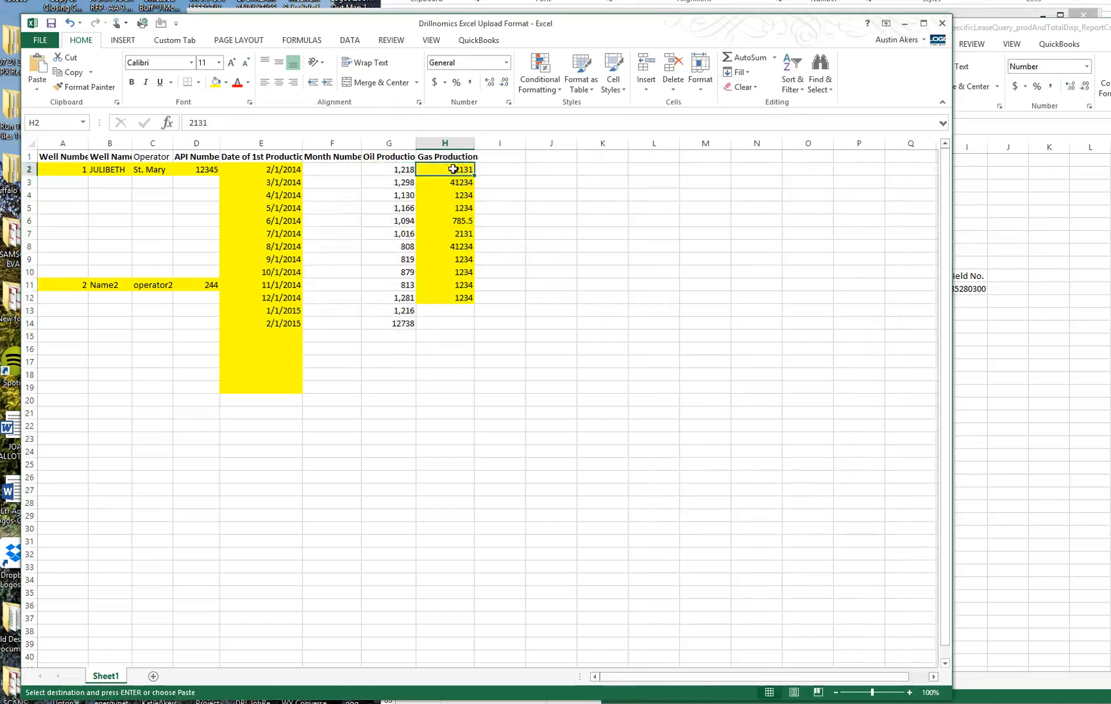
key(ctrl+v)
click(406, 322)
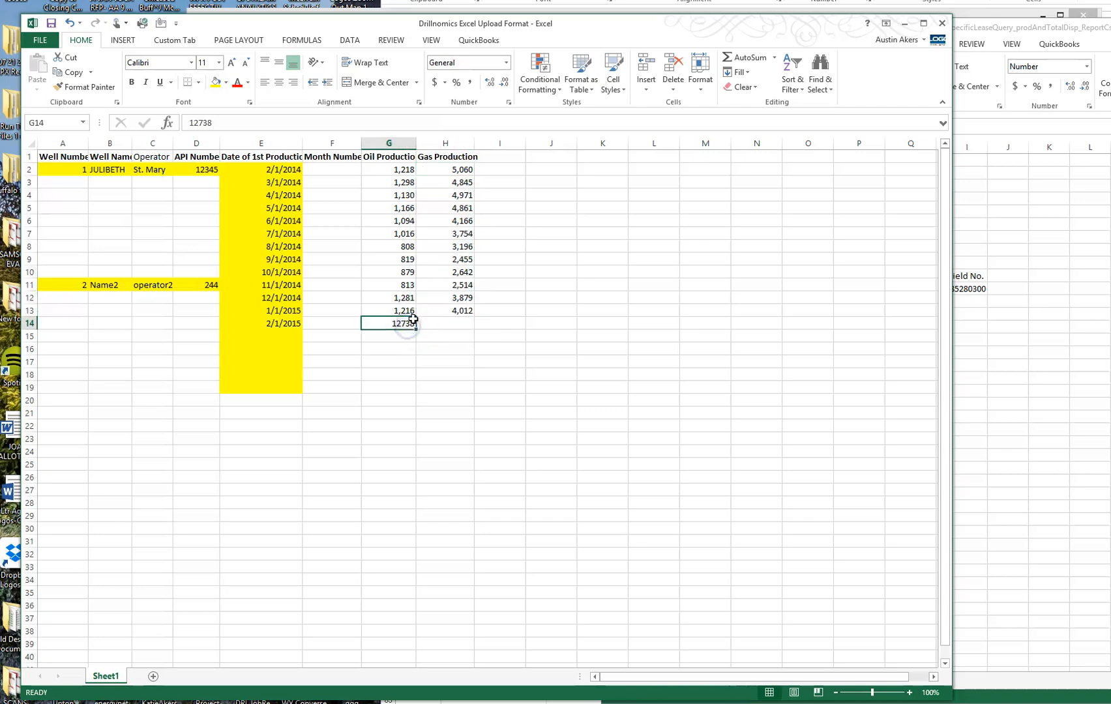
key(Left)
key(Left)
key(Left)
key(Right)
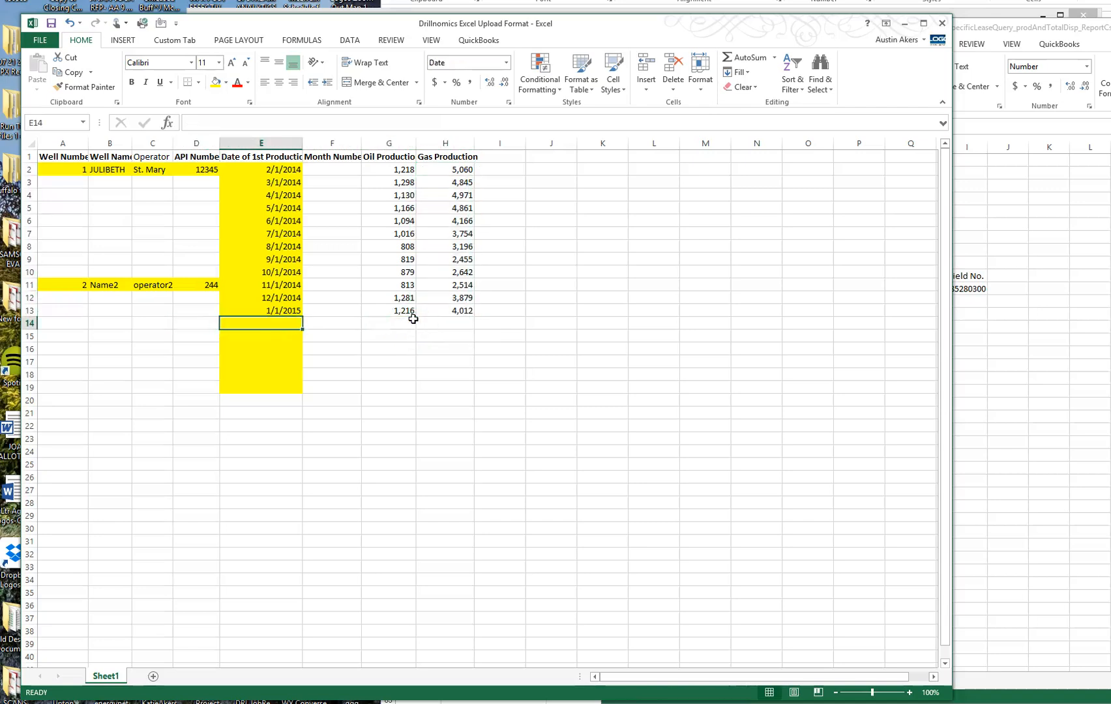
Number the months 1 to 12 down column F starting at F2.
click(347, 171)
text(1)
key(Return)
text(2)
key(Return)
text(3)
key(Return)
text(4)
key(Return)
drag(348, 170, 357, 313)
Delete the placeholder second-well details in A11:D11.
drag(46, 282, 204, 285)
key(Delete)
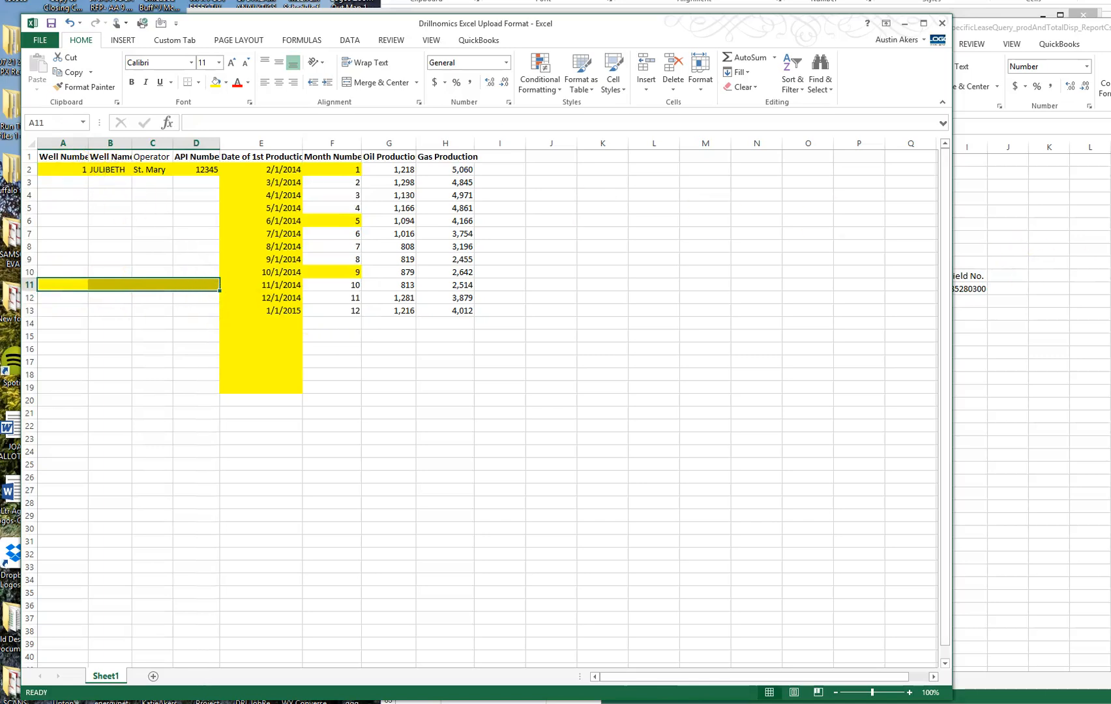
click(1017, 14)
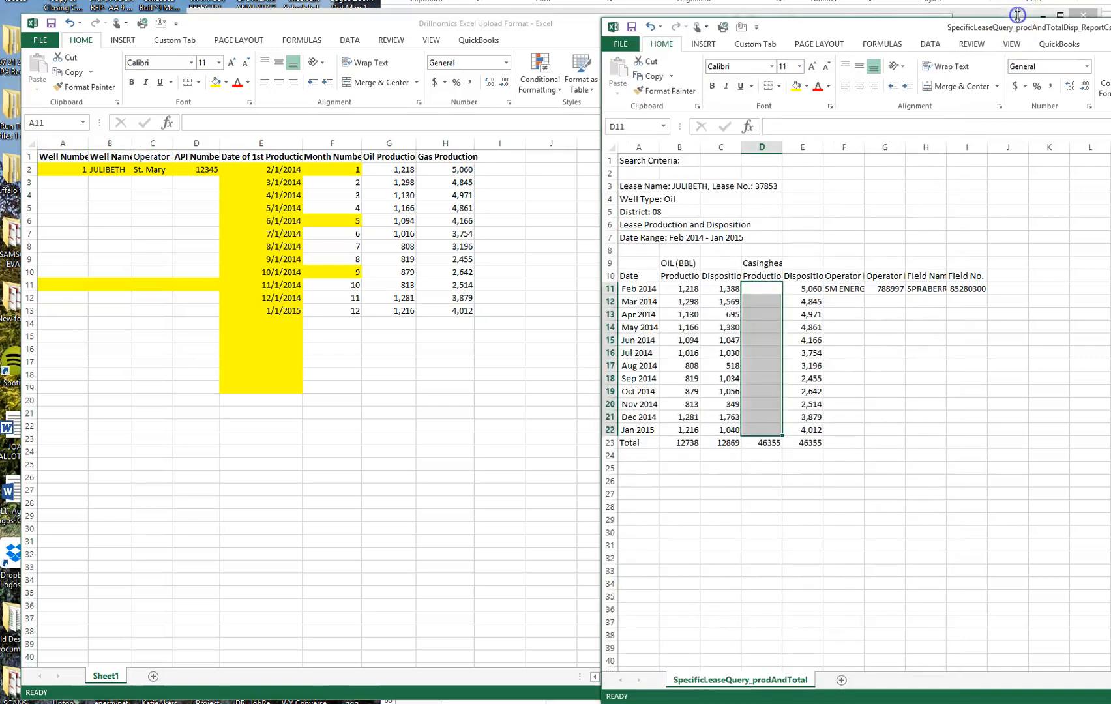
Identify the other JULIBETH well on the GIS map and open its lease production query.
click(1017, 12)
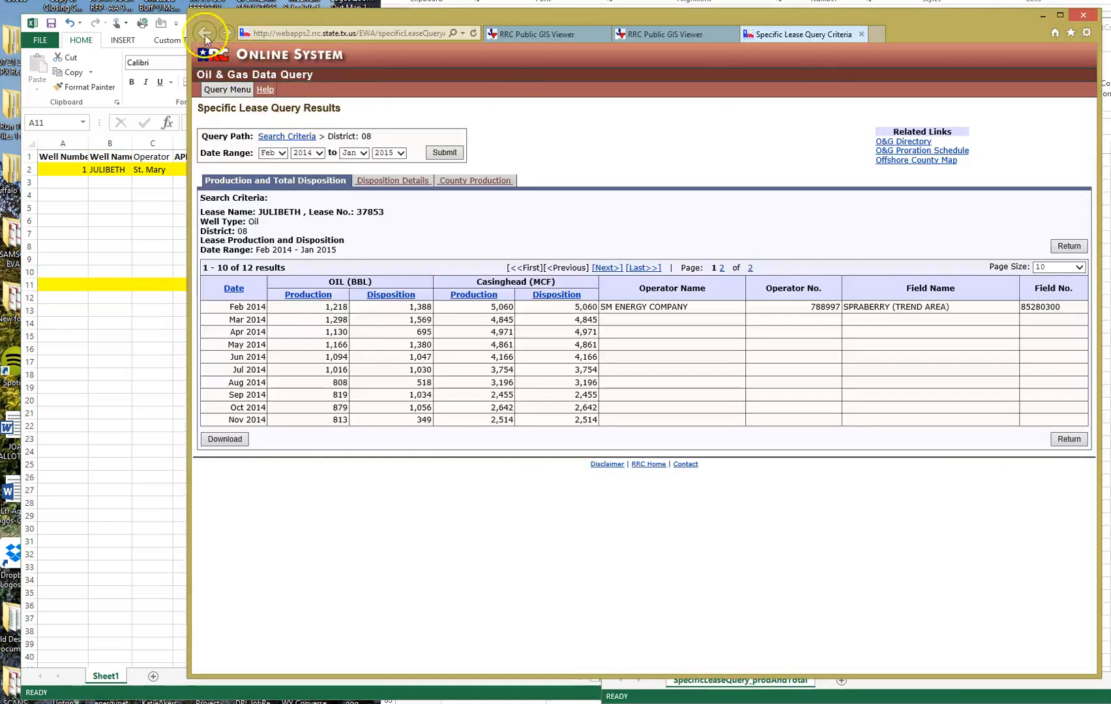
click(675, 34)
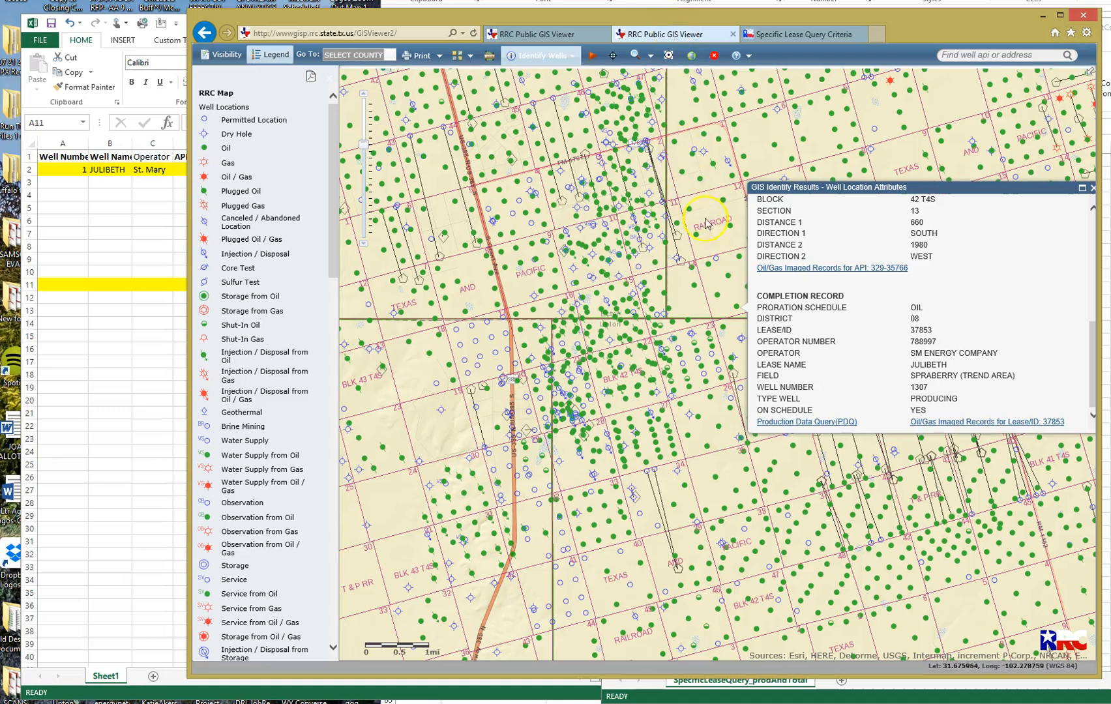
click(716, 297)
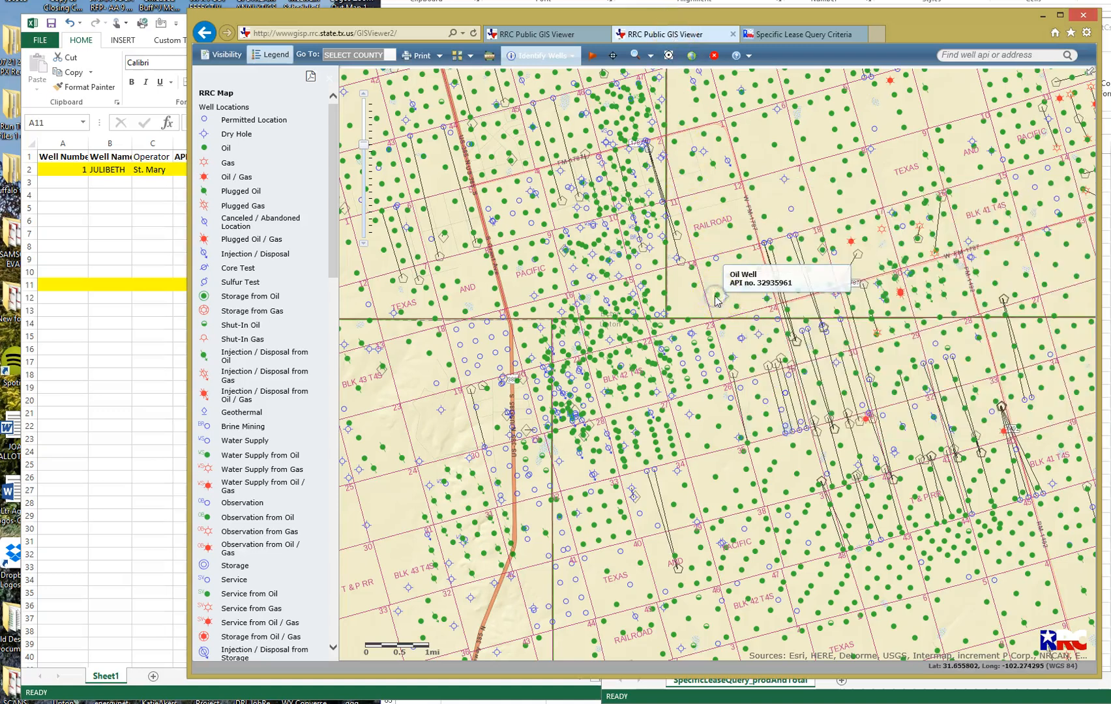
click(718, 294)
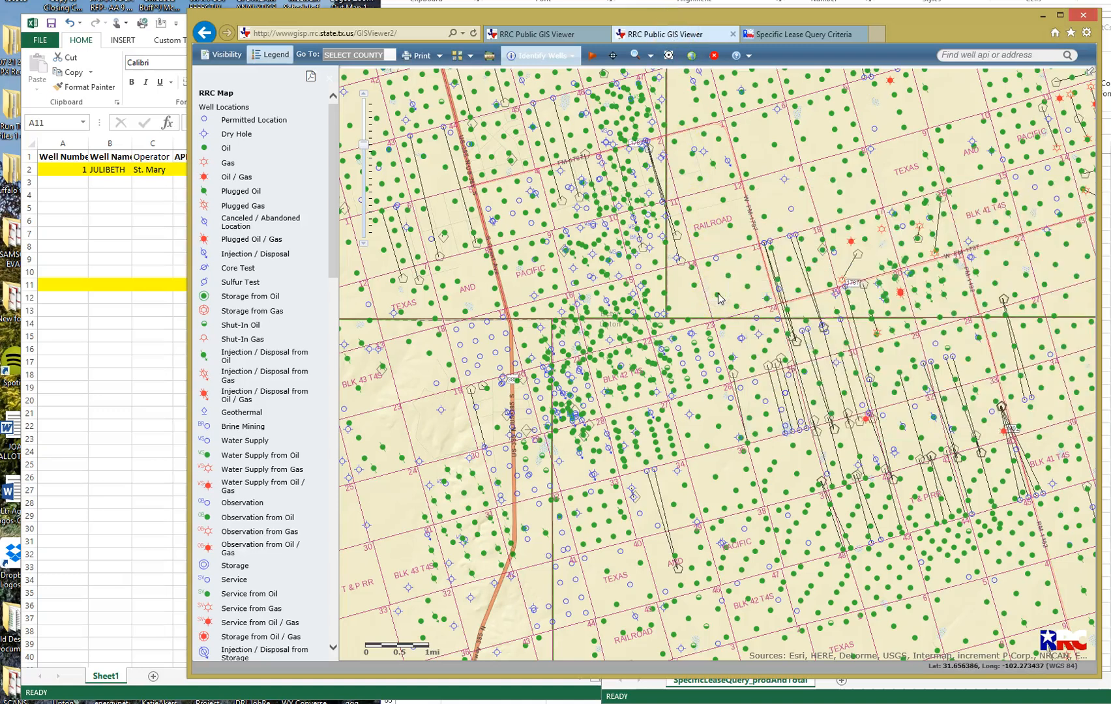
scroll(810, 373, down, 5)
scroll(809, 373, down, 4)
scroll(798, 391, up, 4)
scroll(782, 402, down, 2)
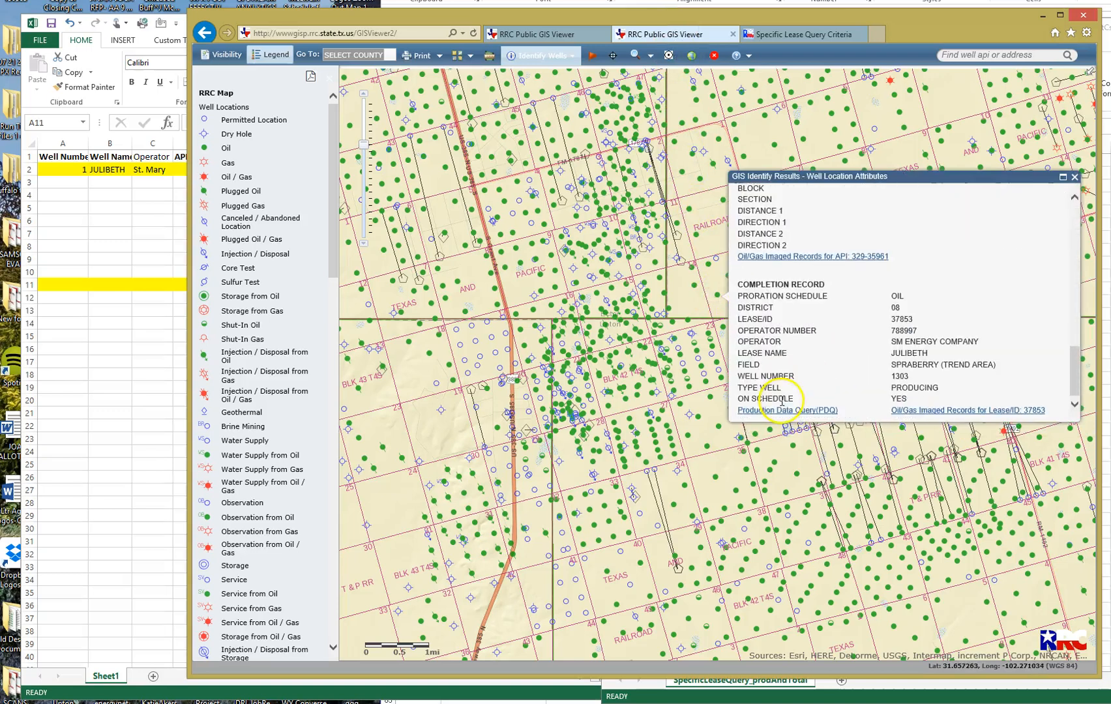
click(786, 410)
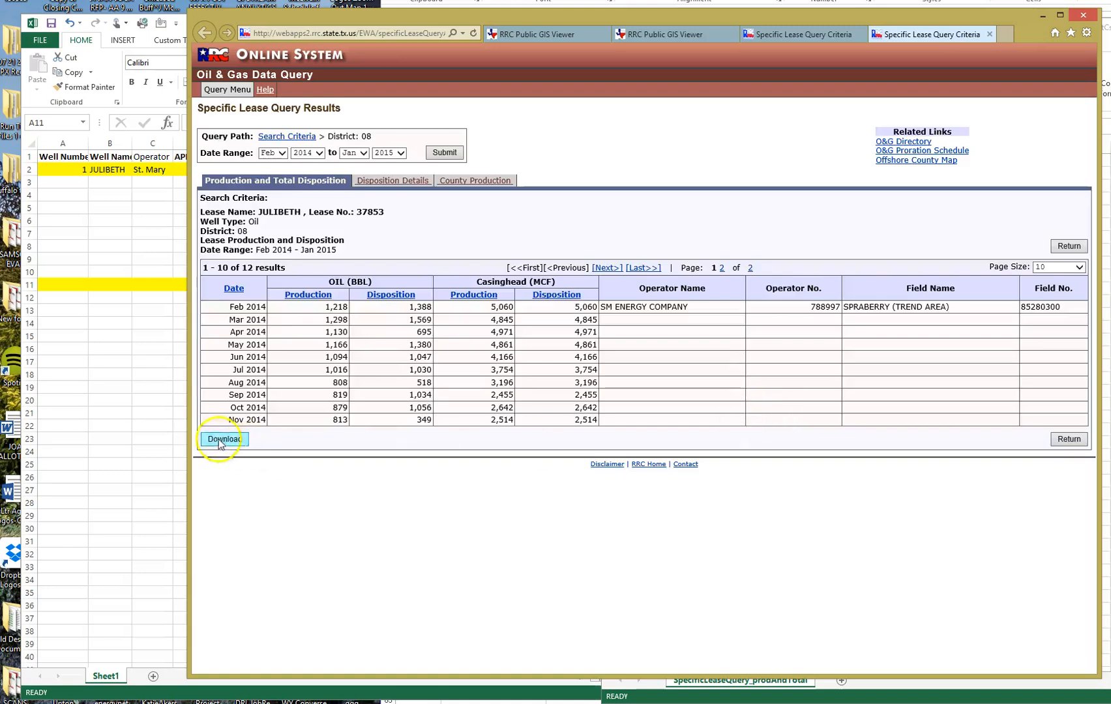
Download and open the production CSV, then close the duplicate workbook without saving.
click(224, 442)
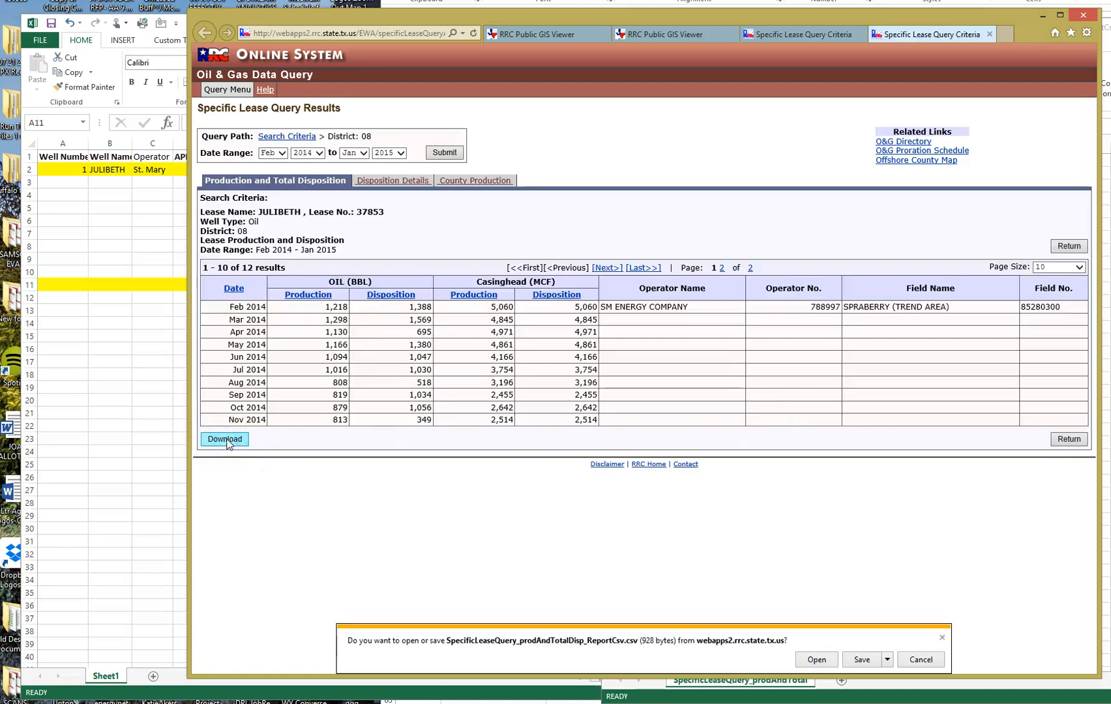
click(816, 660)
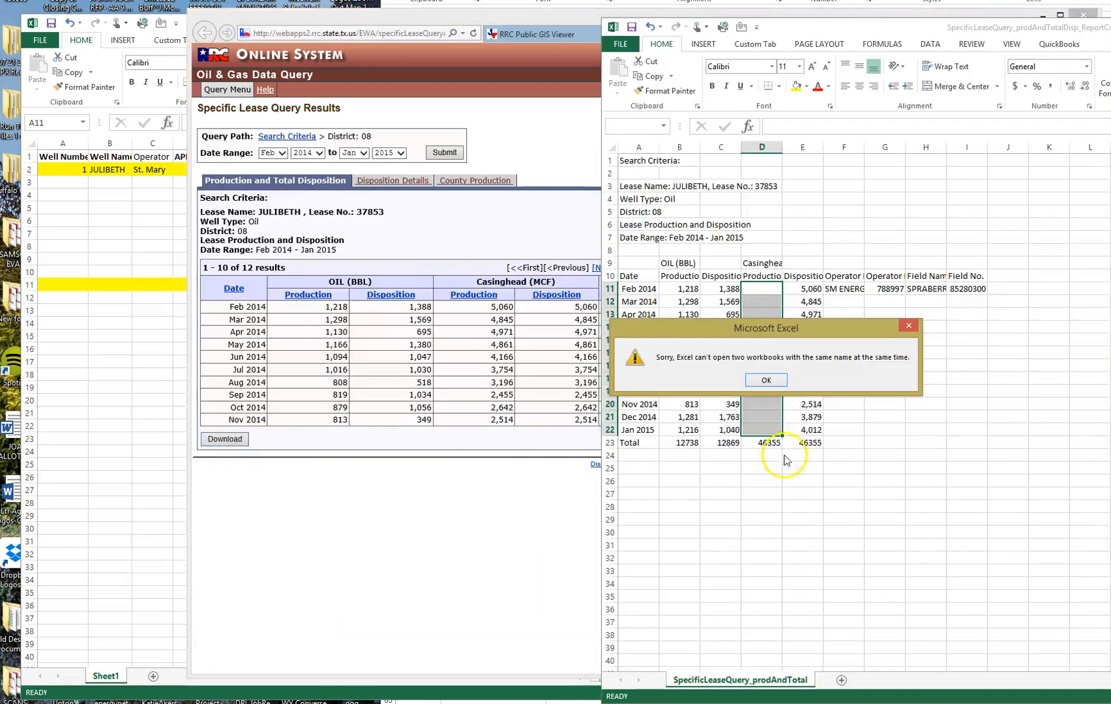
click(767, 381)
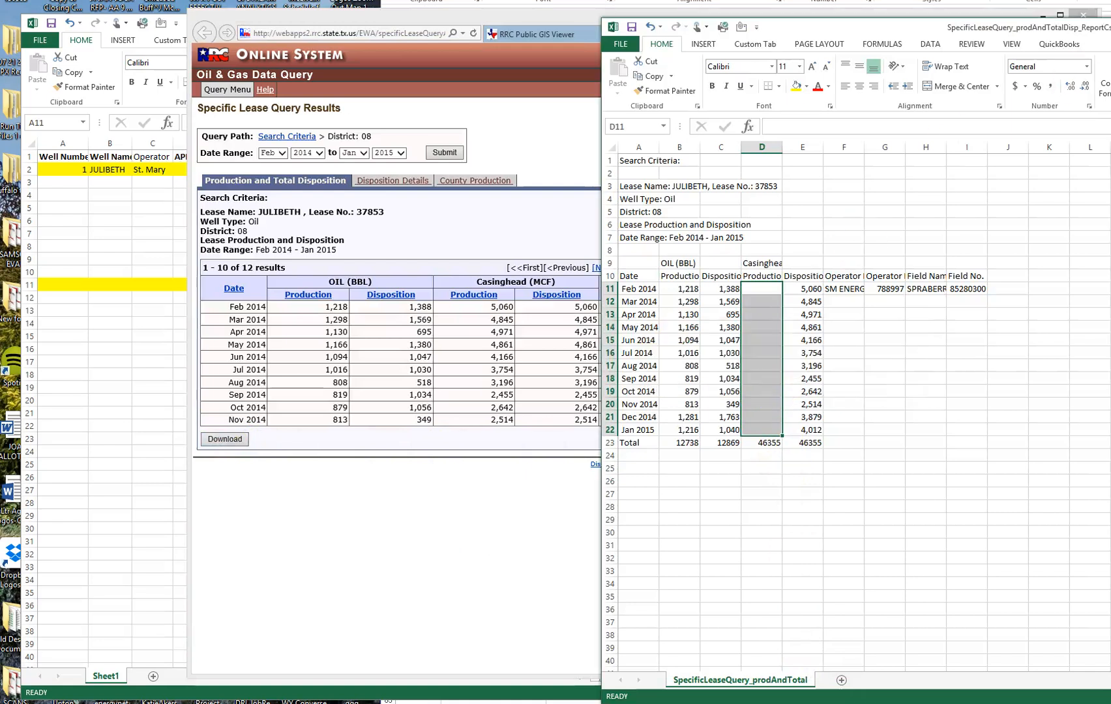
key(alt+F4)
click(761, 364)
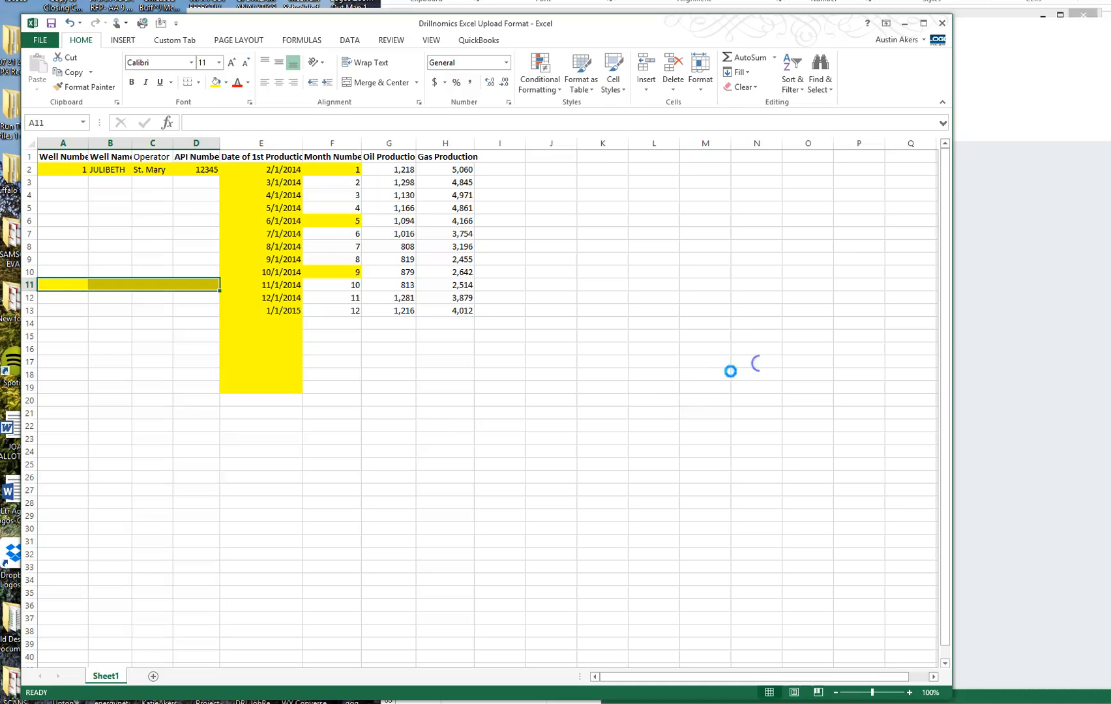
Re-download the lease production CSV, open it, and place its window on the right.
click(1016, 186)
click(229, 441)
click(815, 660)
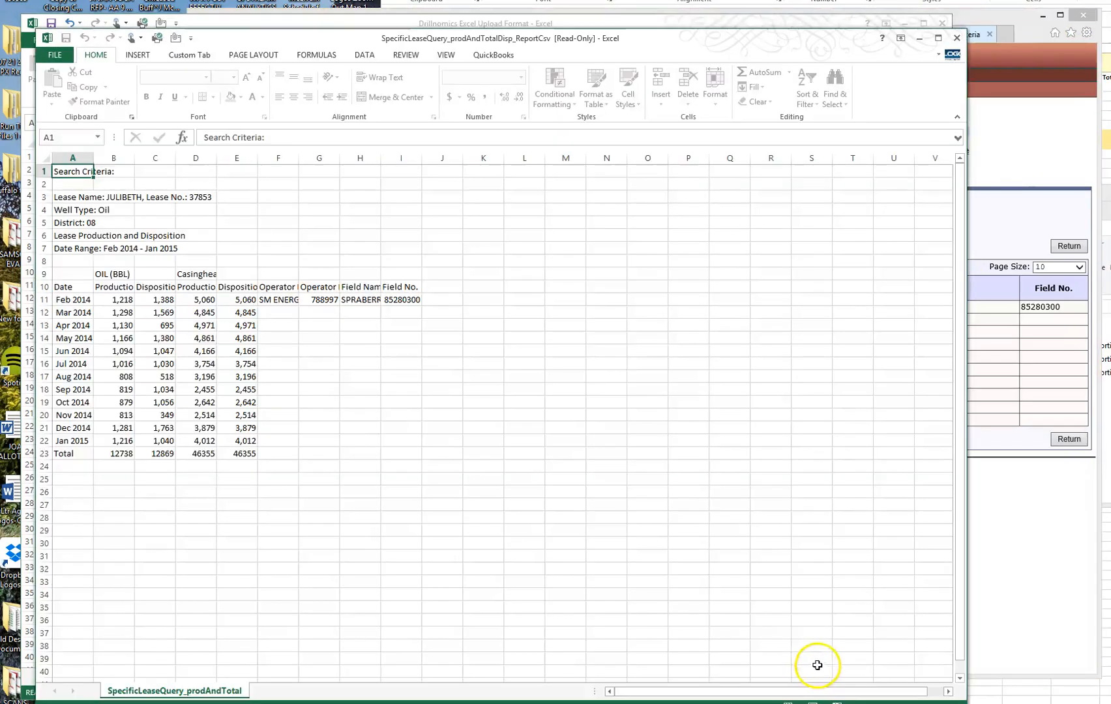
drag(511, 47, 1062, 22)
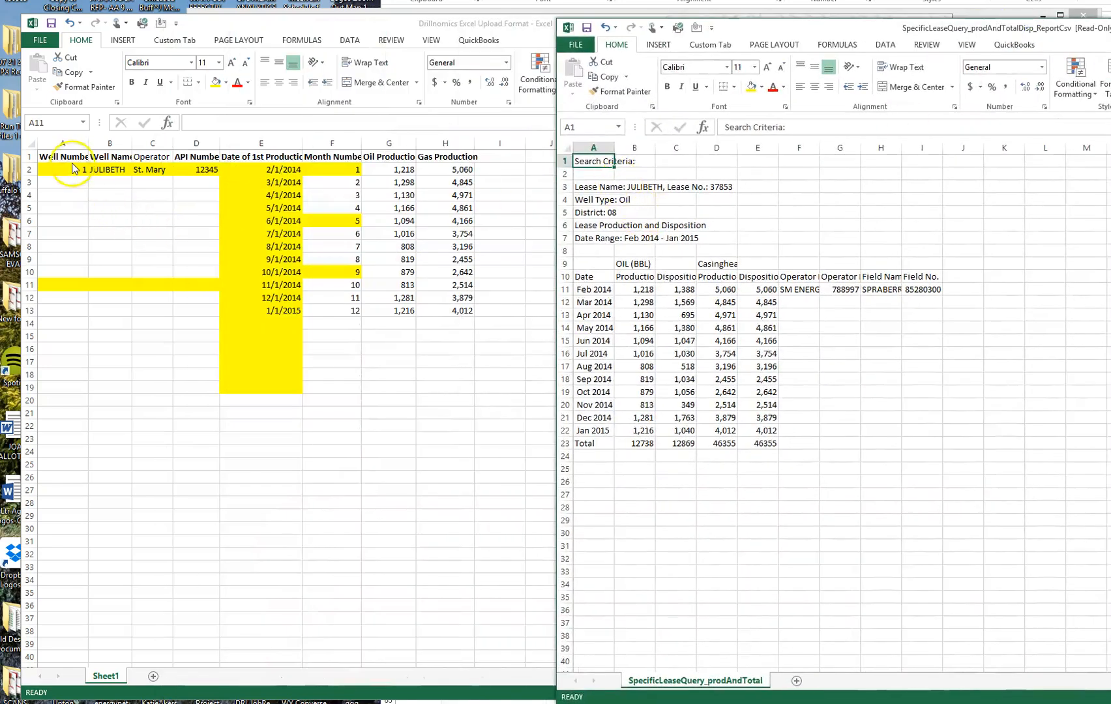
Start well 2 in row 11 with number 2, JULIBETH and St. Mary, then move it to row 14.
click(84, 173)
drag(107, 170, 148, 170)
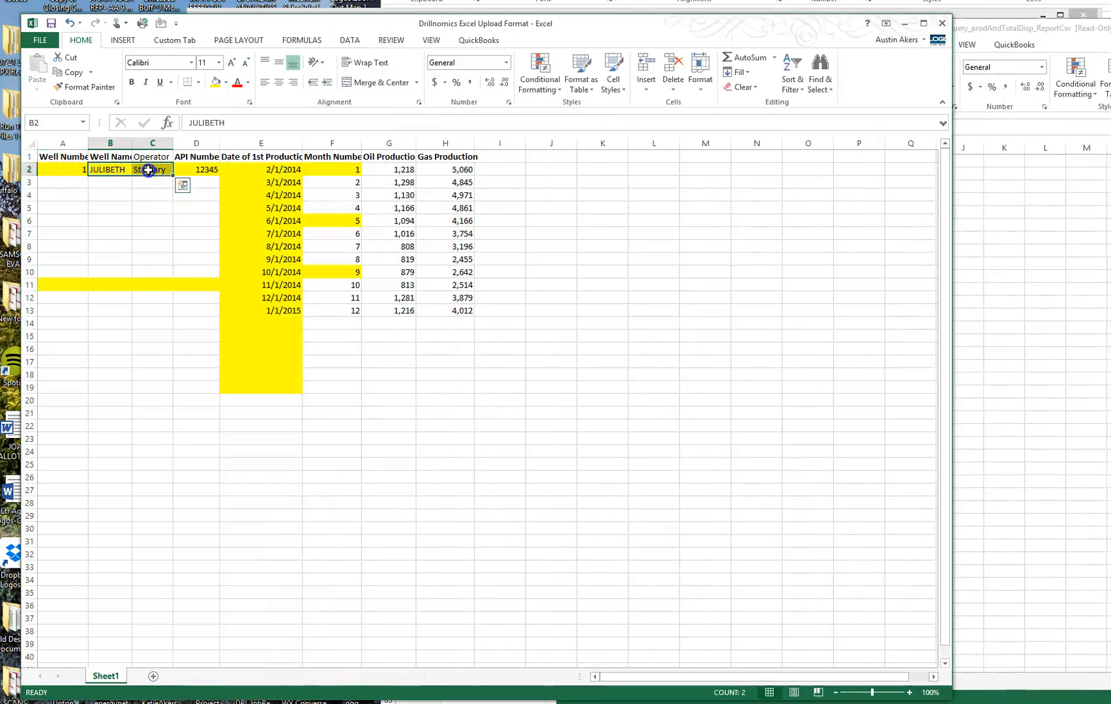
key(ctrl+c)
click(109, 282)
key(ctrl+v)
click(53, 285)
text(2)
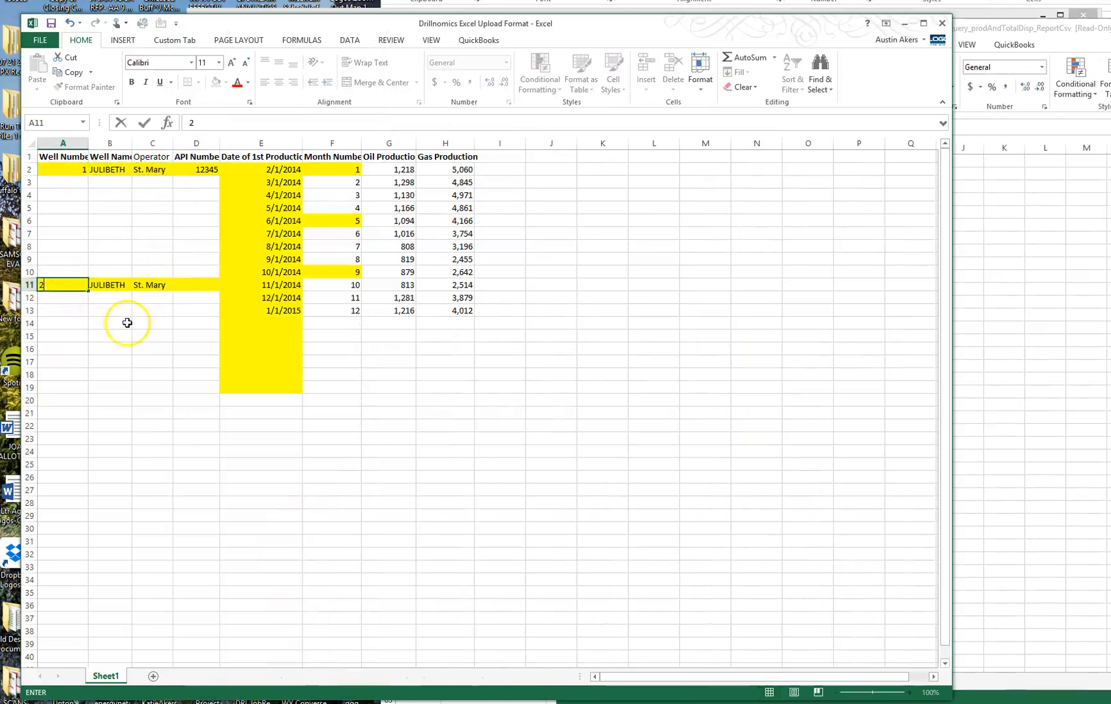
key(Tab)
drag(57, 285, 149, 285)
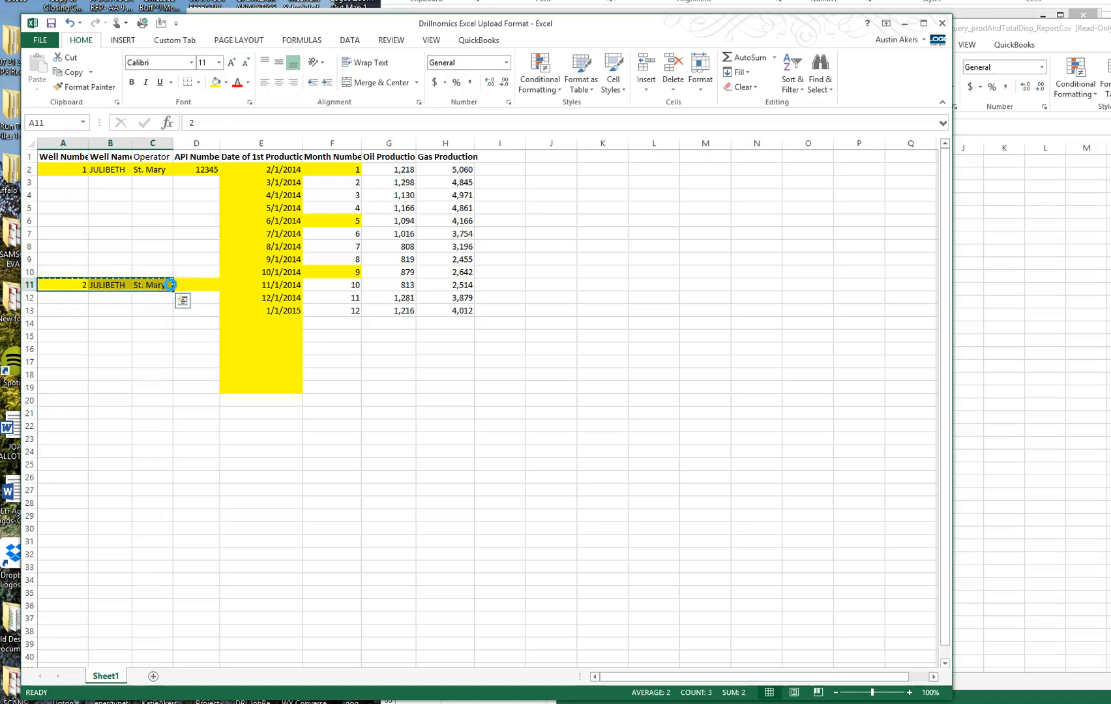
click(62, 321)
key(ctrl+v)
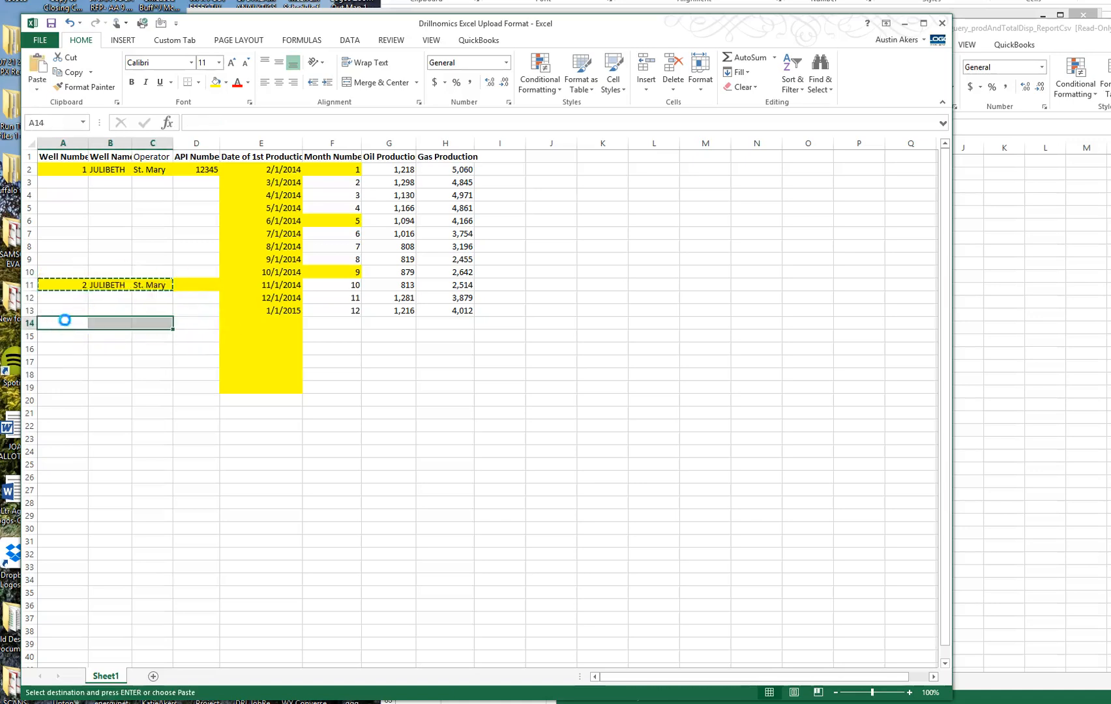
Copy the first well's twelve production dates into E14:E25 for the second well.
drag(262, 306, 449, 311)
drag(288, 171, 281, 315)
key(ctrl+c)
click(283, 324)
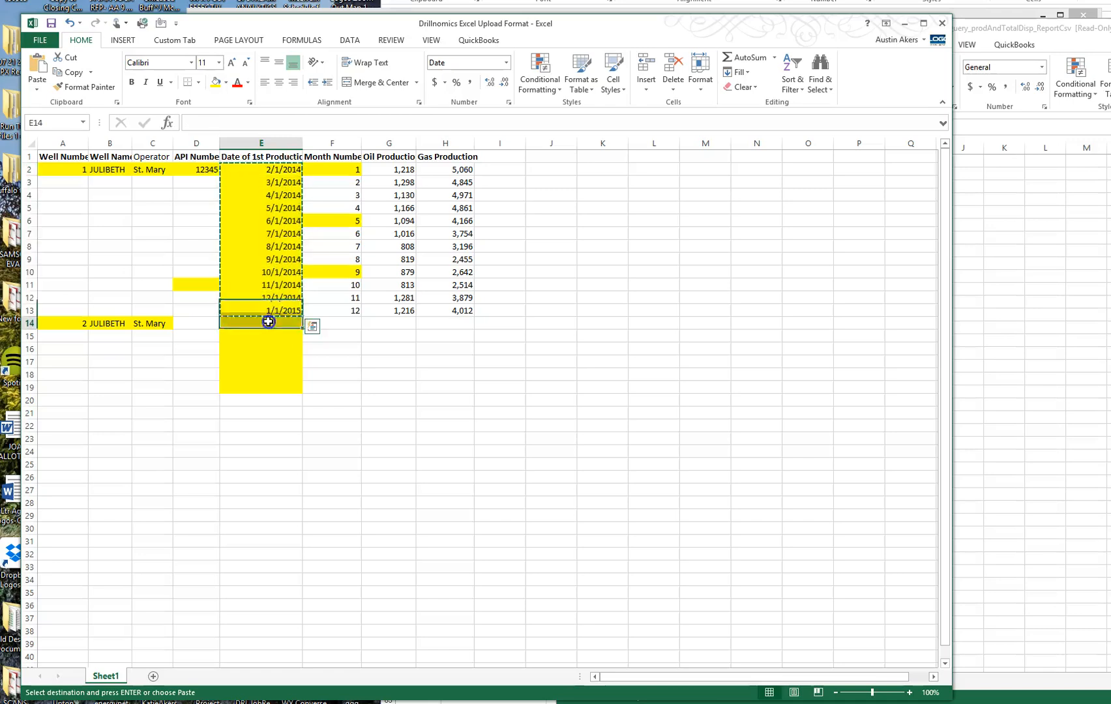
key(ctrl+v)
Bring JULIBETH's twelve monthly oil volumes from the lease report into Oil Production, G14:G25.
click(1044, 232)
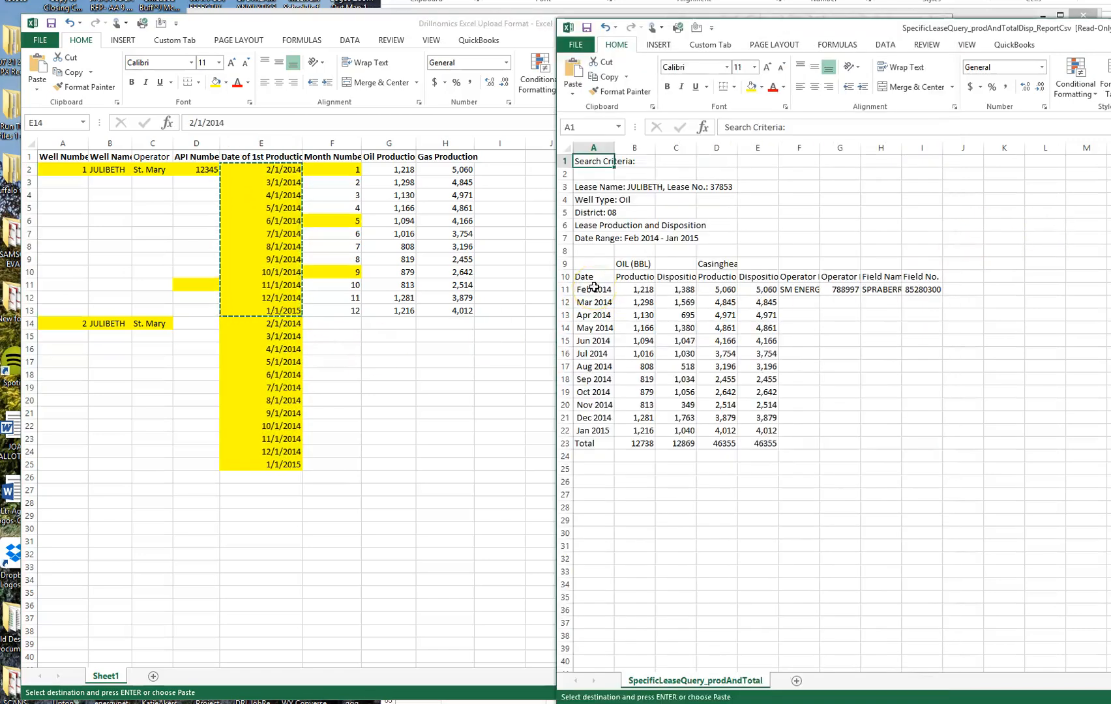
drag(639, 289, 649, 433)
key(ctrl+c)
click(350, 323)
key(ctrl+v)
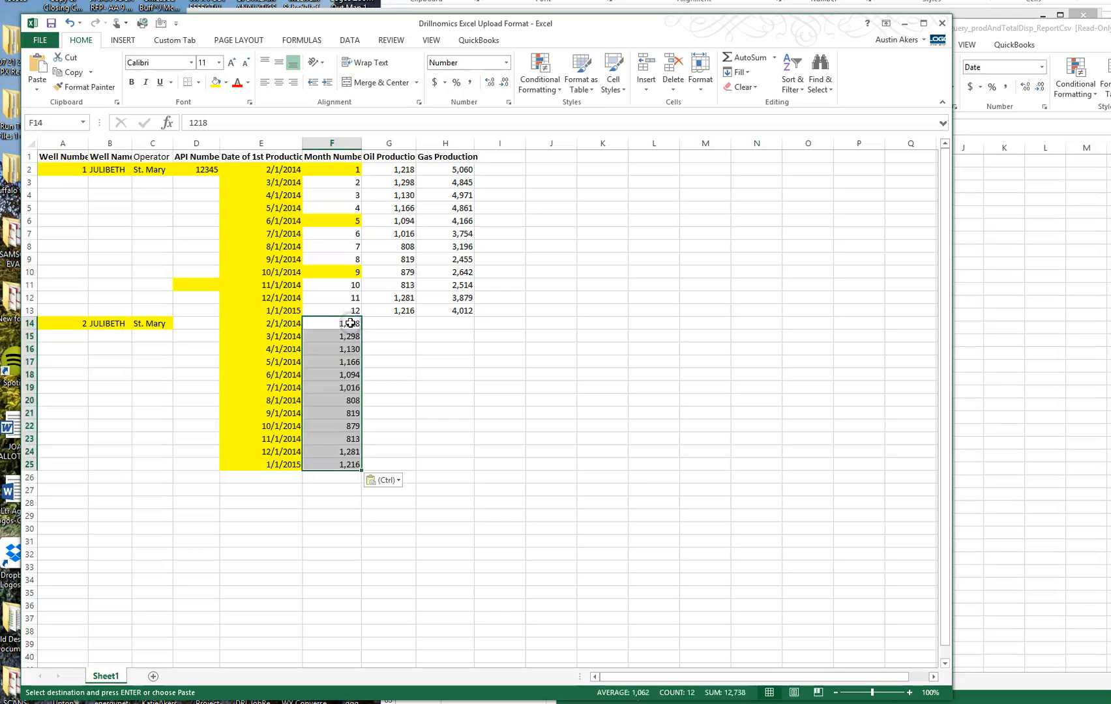
drag(350, 323, 349, 464)
drag(361, 352, 390, 340)
click(1055, 352)
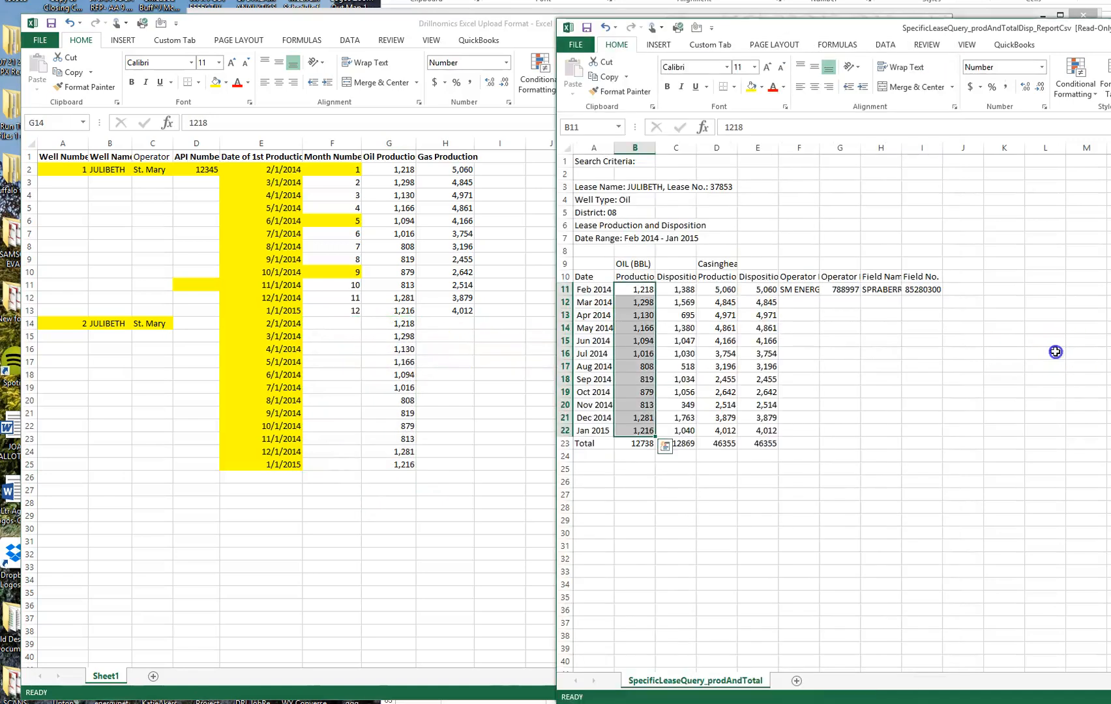
Paste the twelve monthly gas volumes from the lease report into H14:H25.
click(718, 289)
drag(718, 289, 720, 428)
key(ctrl+c)
click(439, 326)
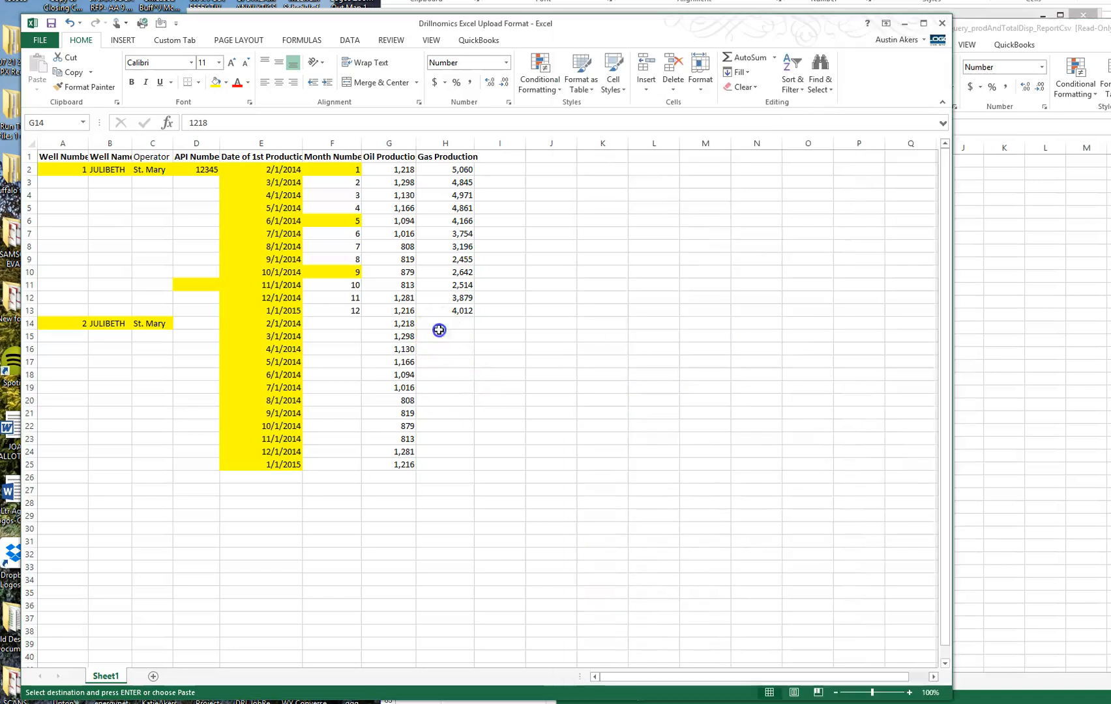
click(443, 322)
key(ctrl+v)
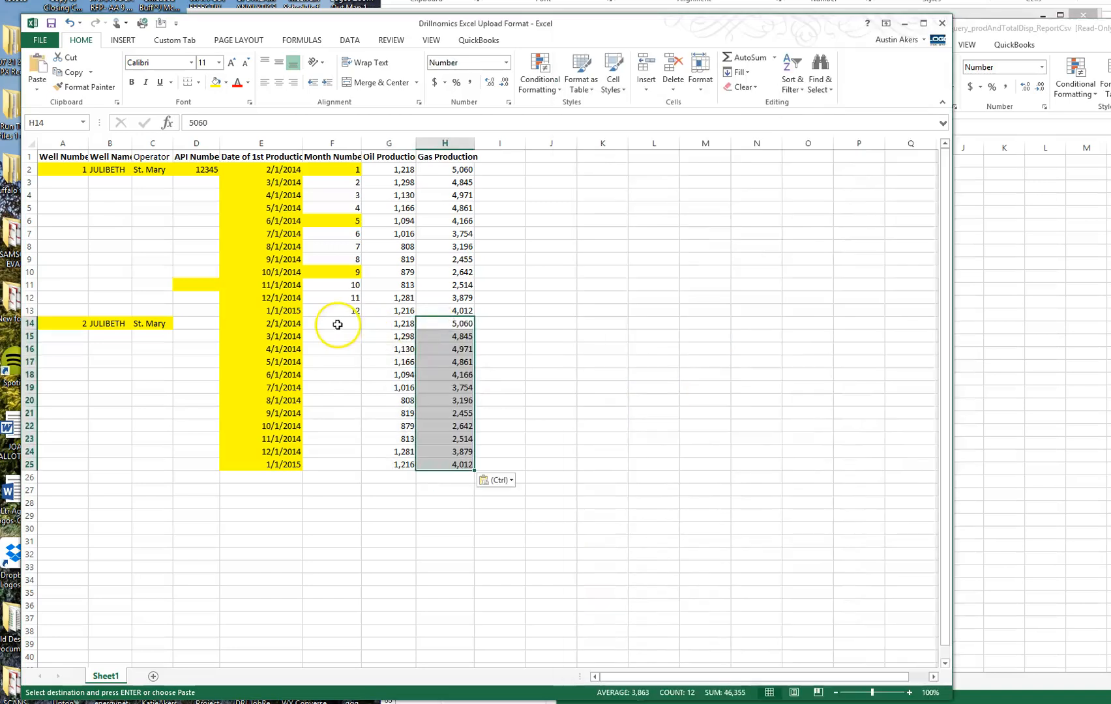
Fill month numbers 1 through 12 down F14:F25.
click(337, 324)
text(1)
key(Return)
text(2)
key(Return)
drag(344, 322, 359, 466)
click(495, 553)
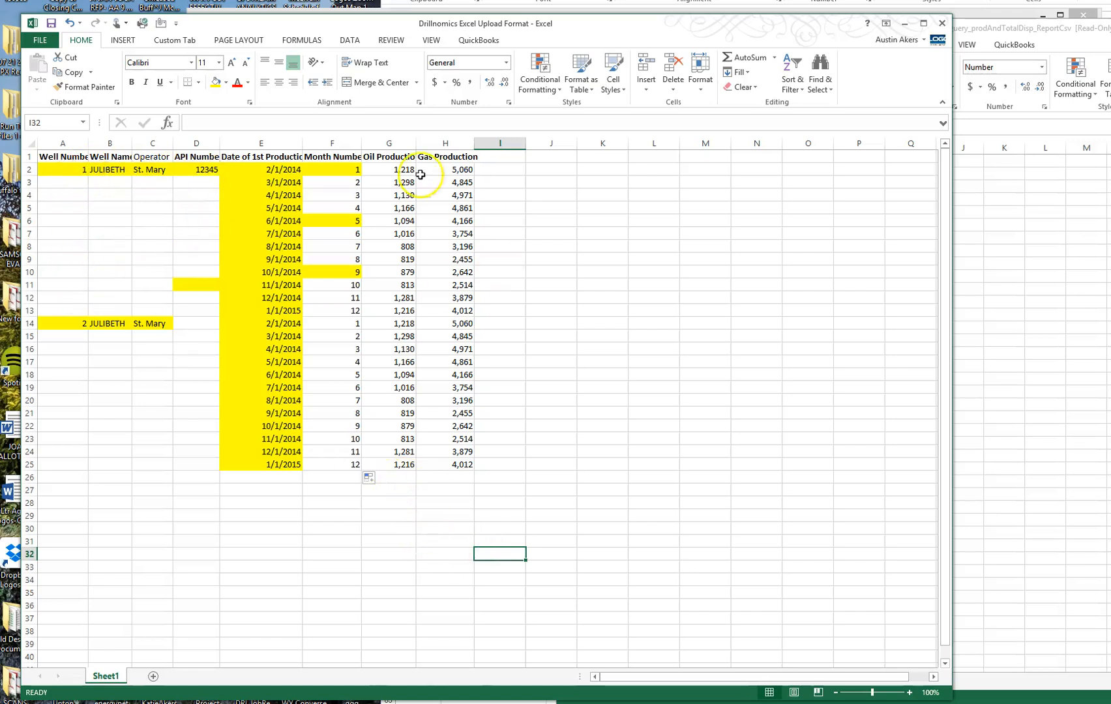
Enter API number 12345 in D14 for the second well.
click(194, 325)
text(12345)
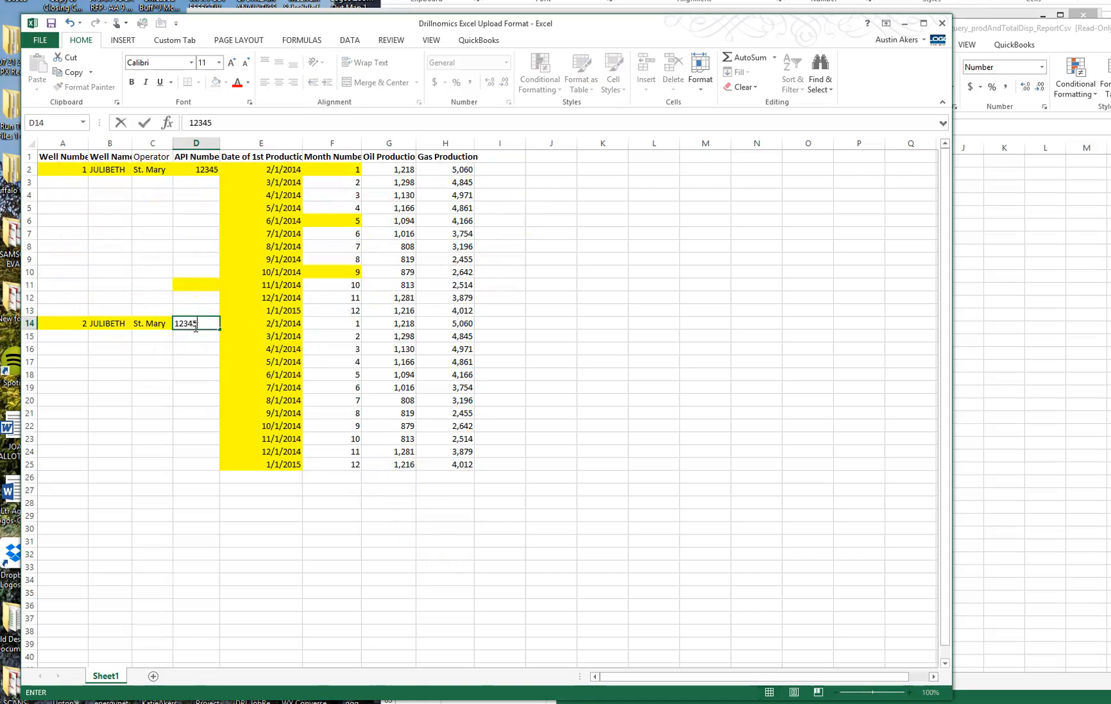
key(Return)
drag(50, 170, 186, 169)
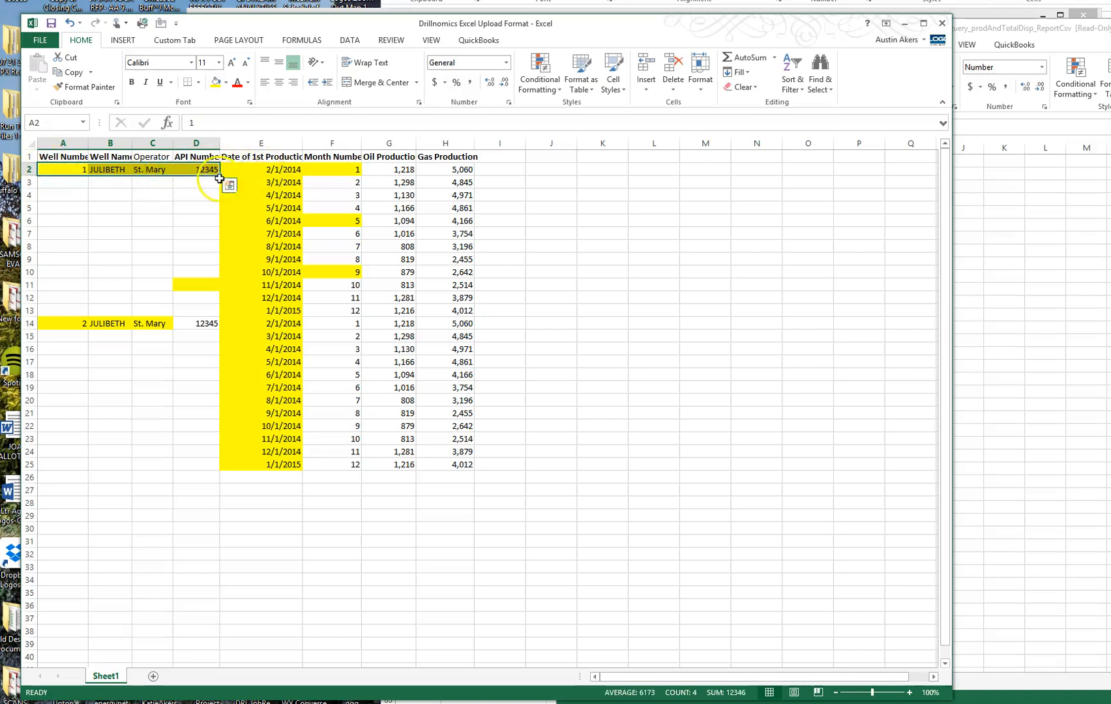
click(251, 171)
drag(260, 170, 275, 305)
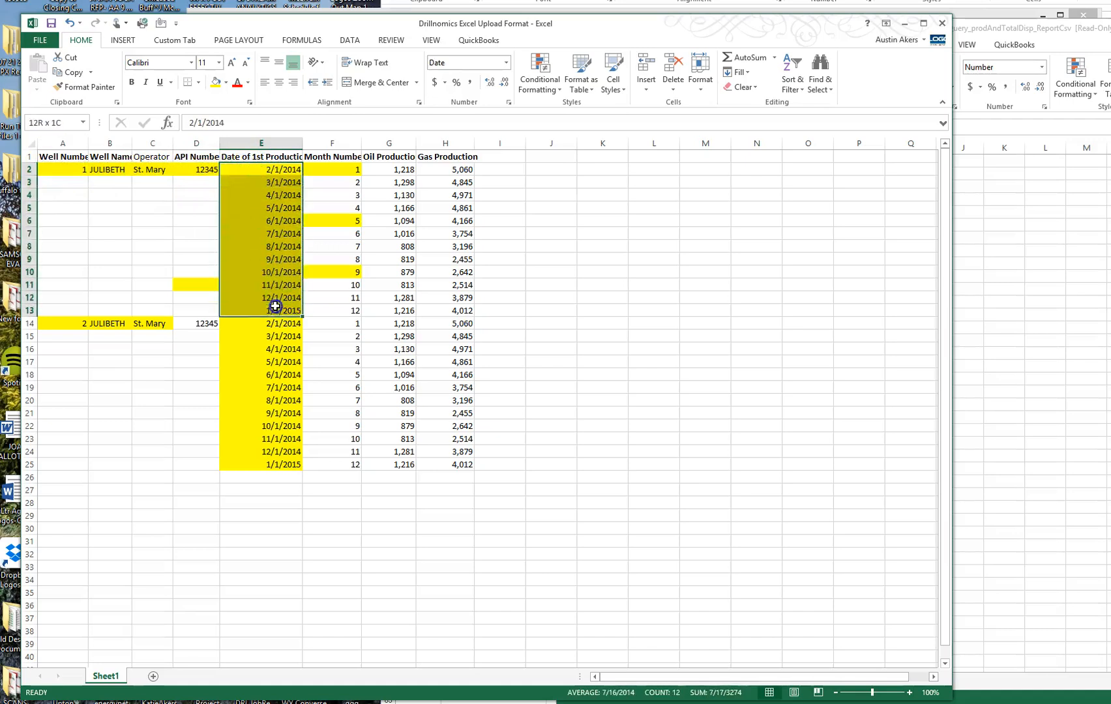
click(343, 168)
drag(342, 169, 343, 310)
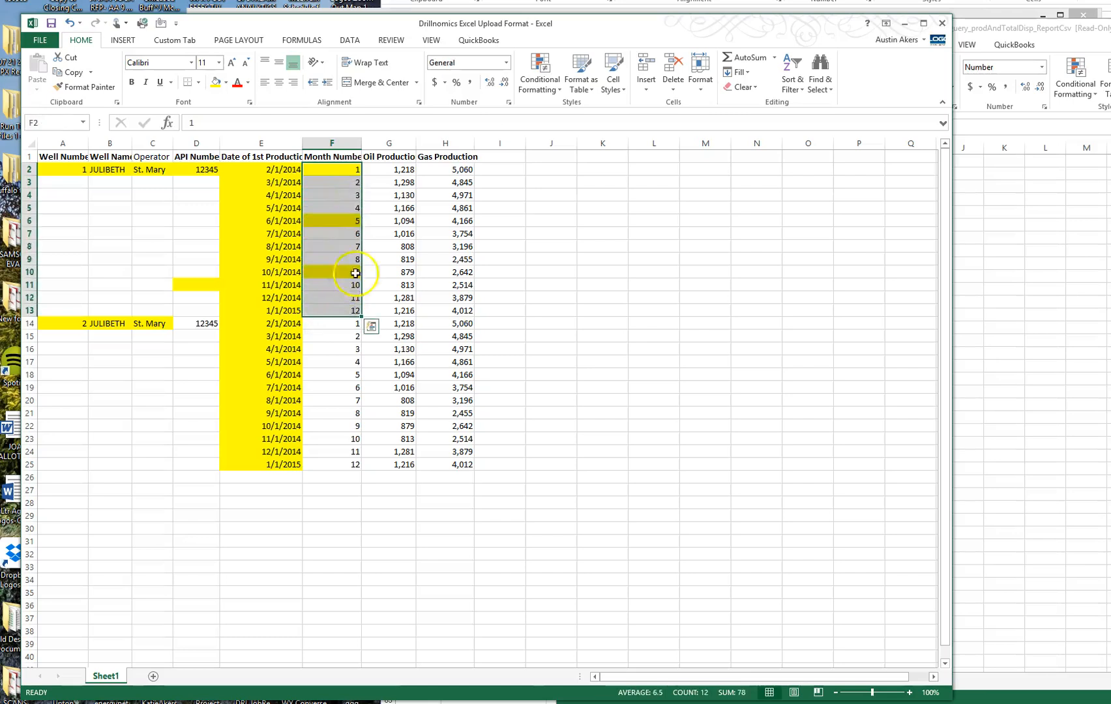
click(395, 168)
drag(395, 169, 391, 319)
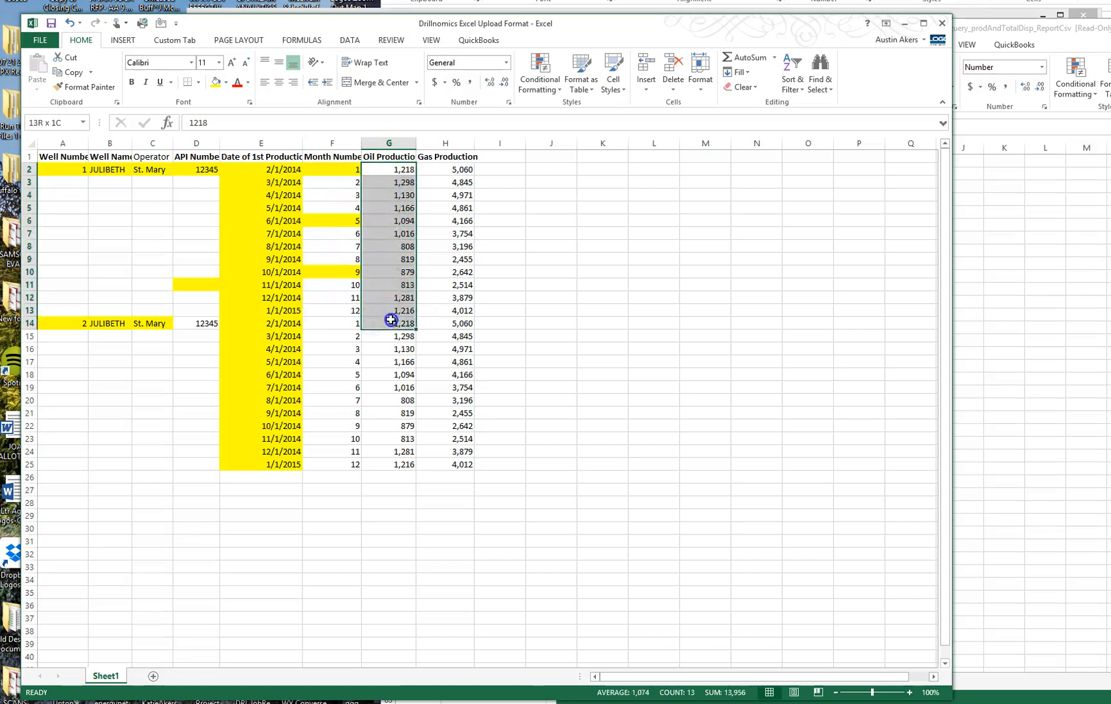
drag(445, 169, 441, 311)
drag(54, 325, 431, 318)
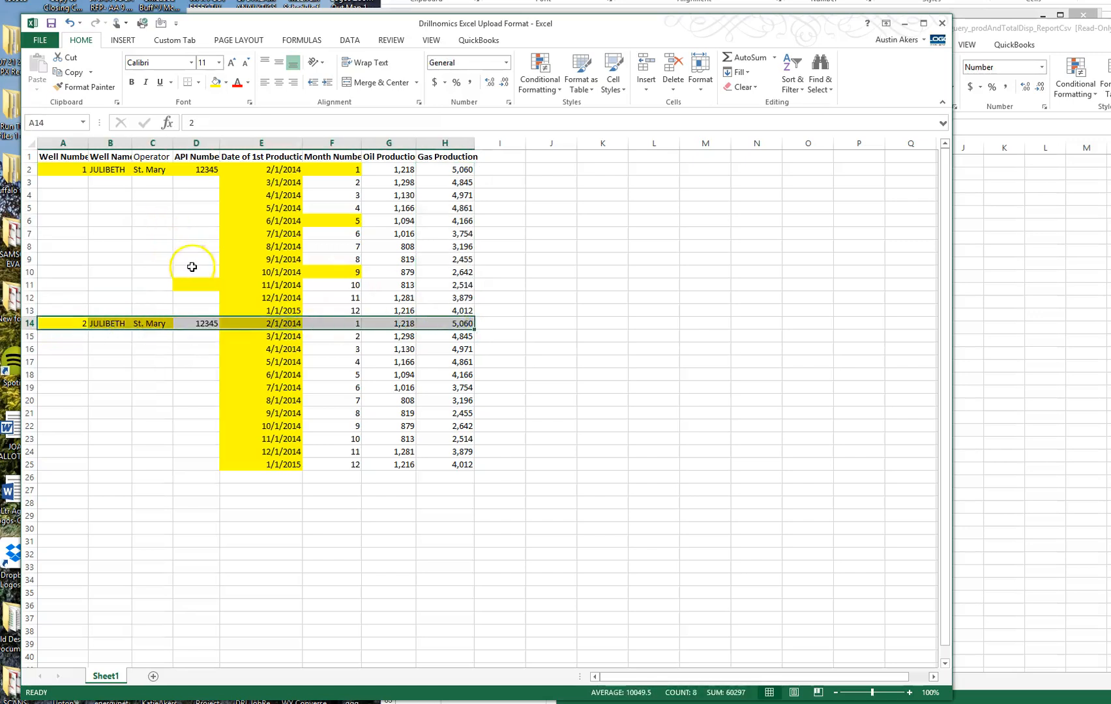
click(389, 553)
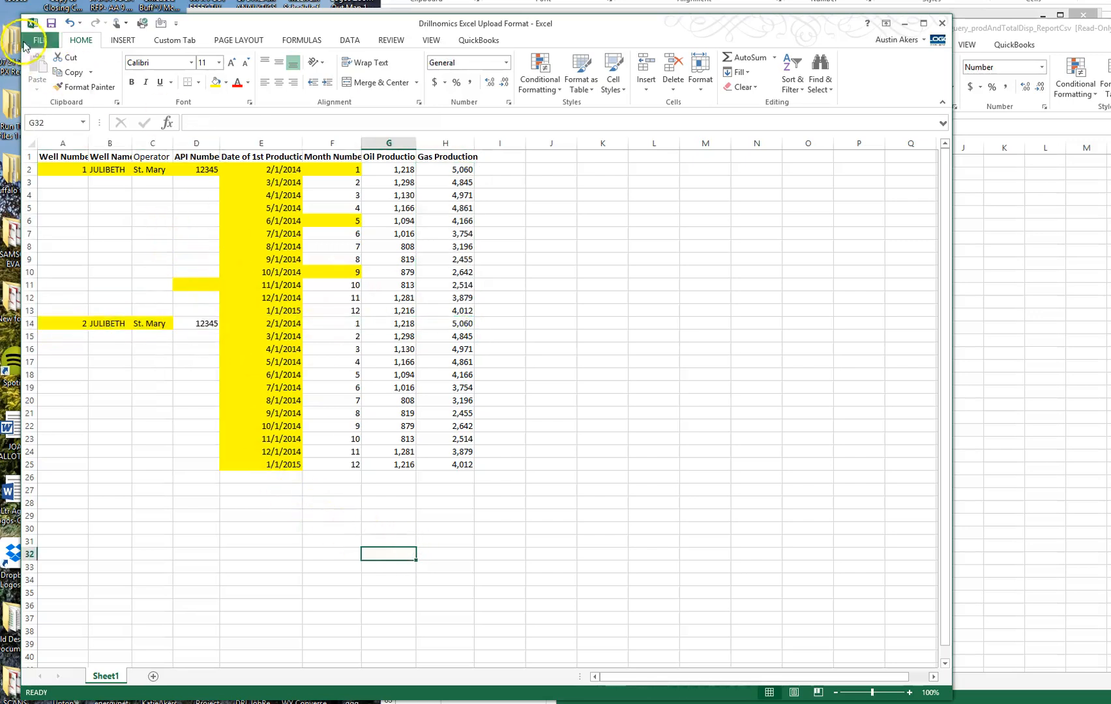
Save the workbook to the Desktop as 'Julibeth file'.
click(38, 44)
click(57, 171)
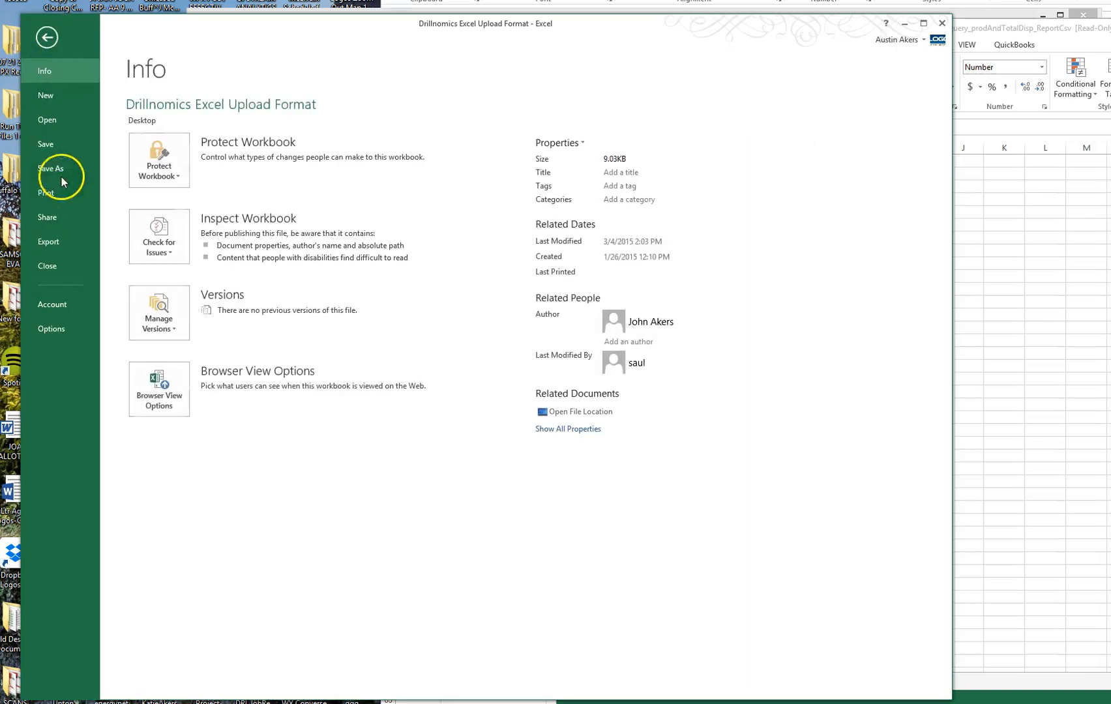
click(364, 155)
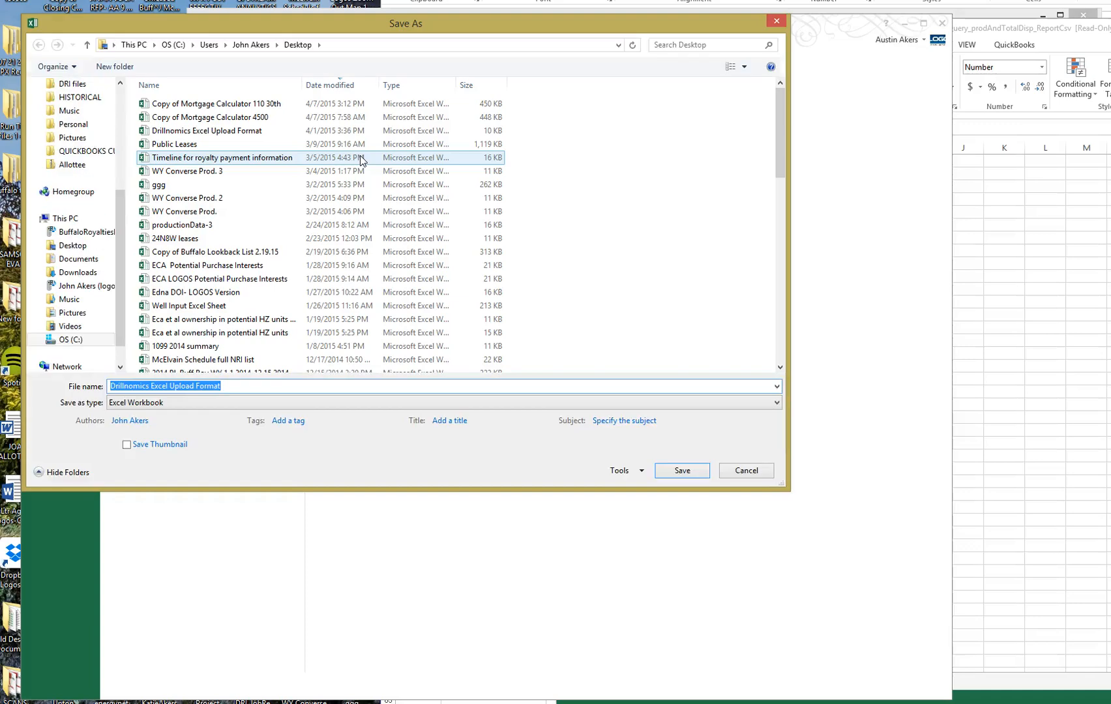
text(Julibeth)
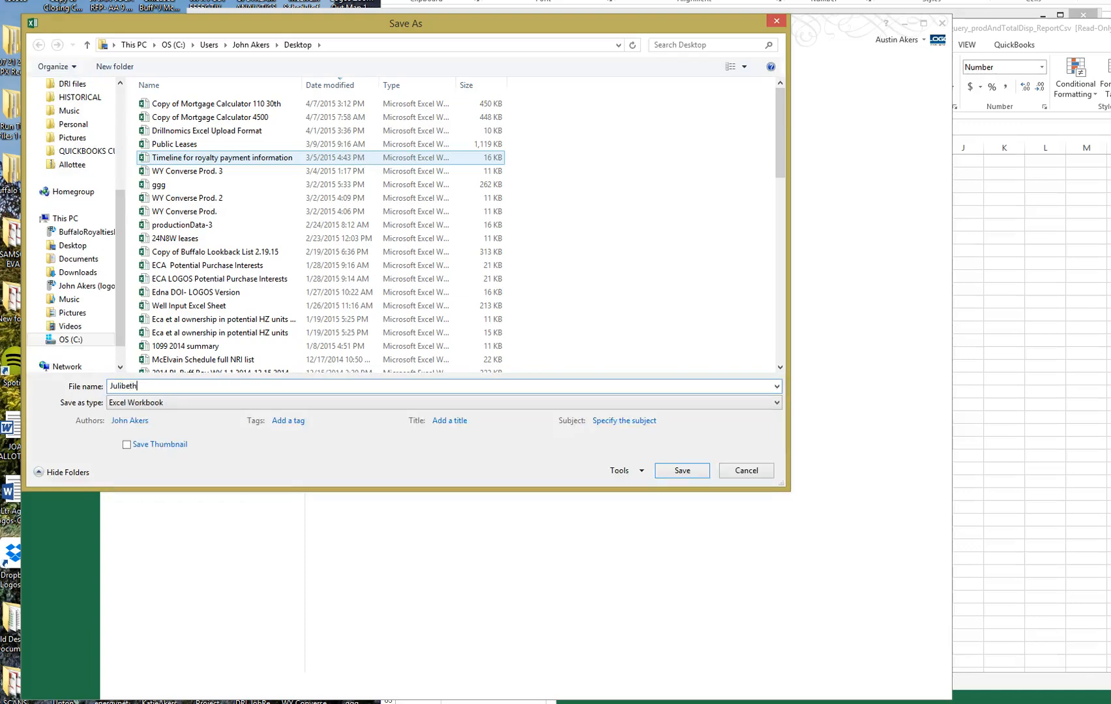
key(Return)
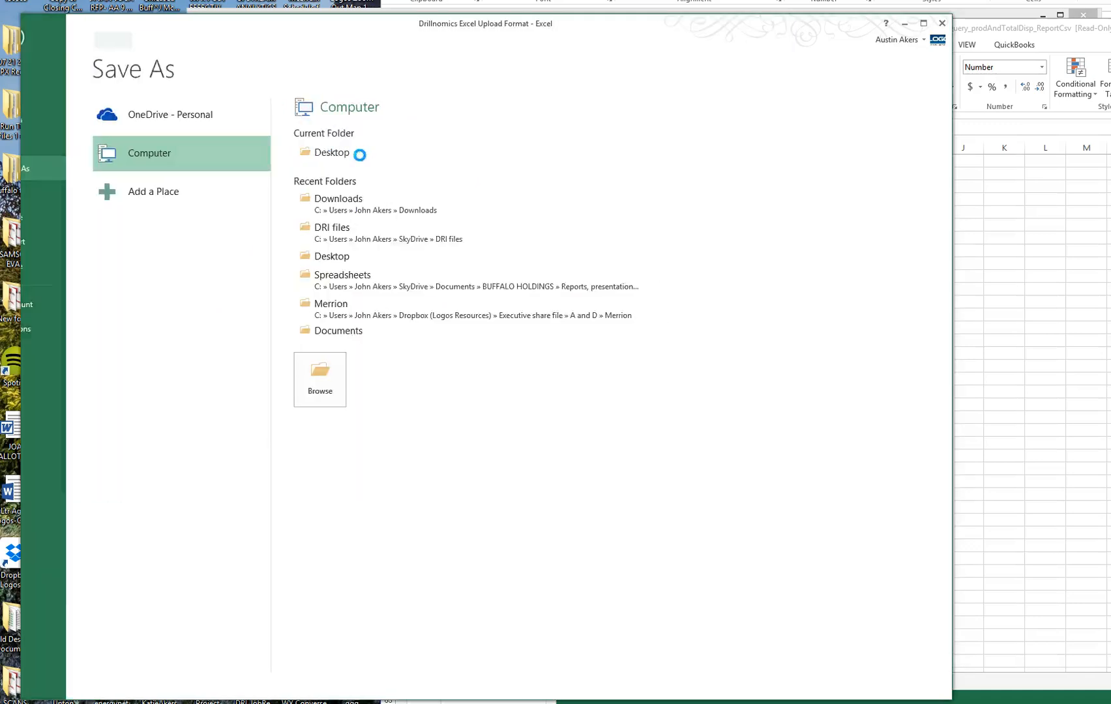
click(1009, 12)
Load drillnomics.com and close the three old RRC tabs.
click(328, 30)
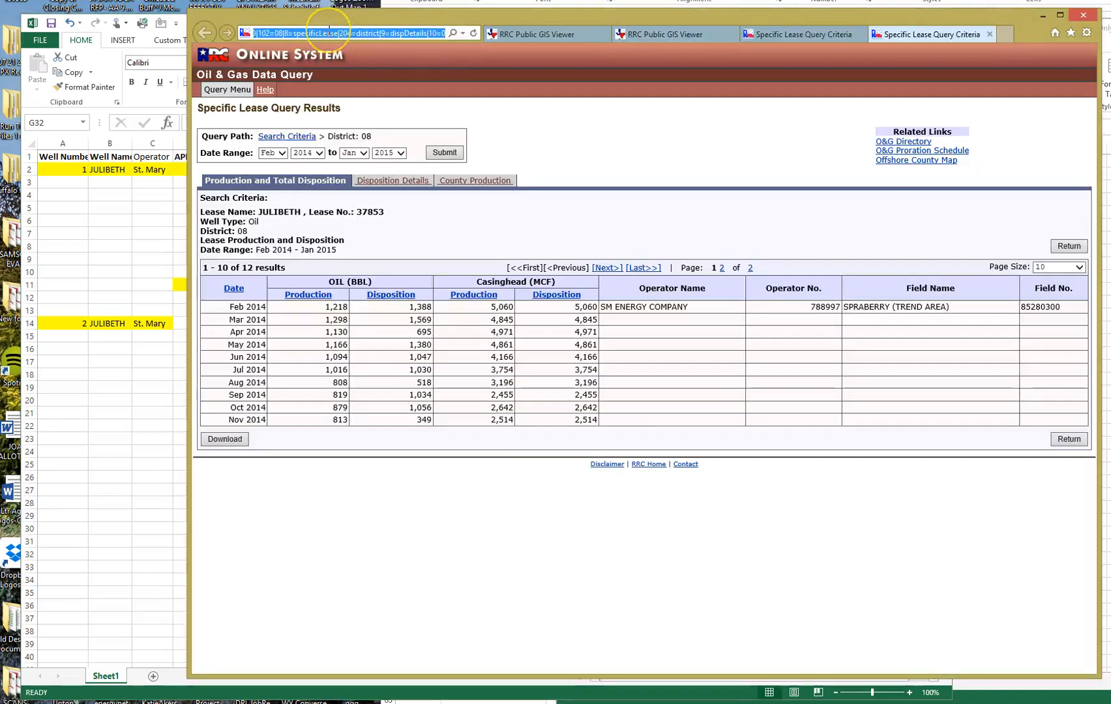
text(drillnomics.com/)
key(Down)
key(Return)
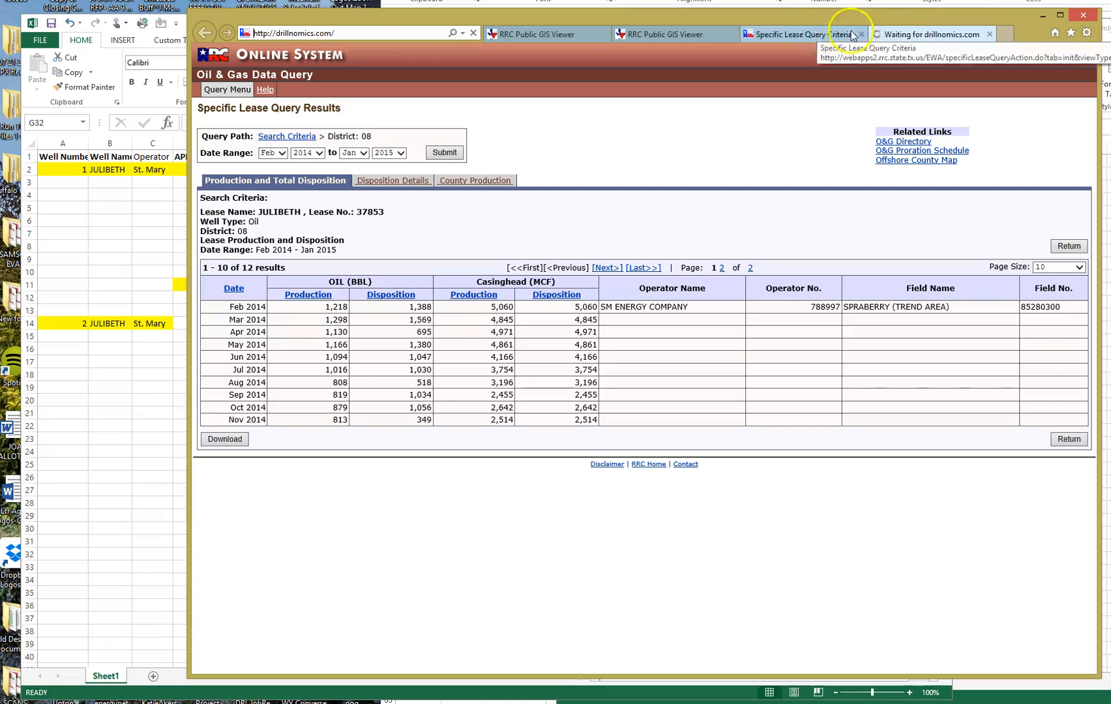
click(859, 34)
click(732, 34)
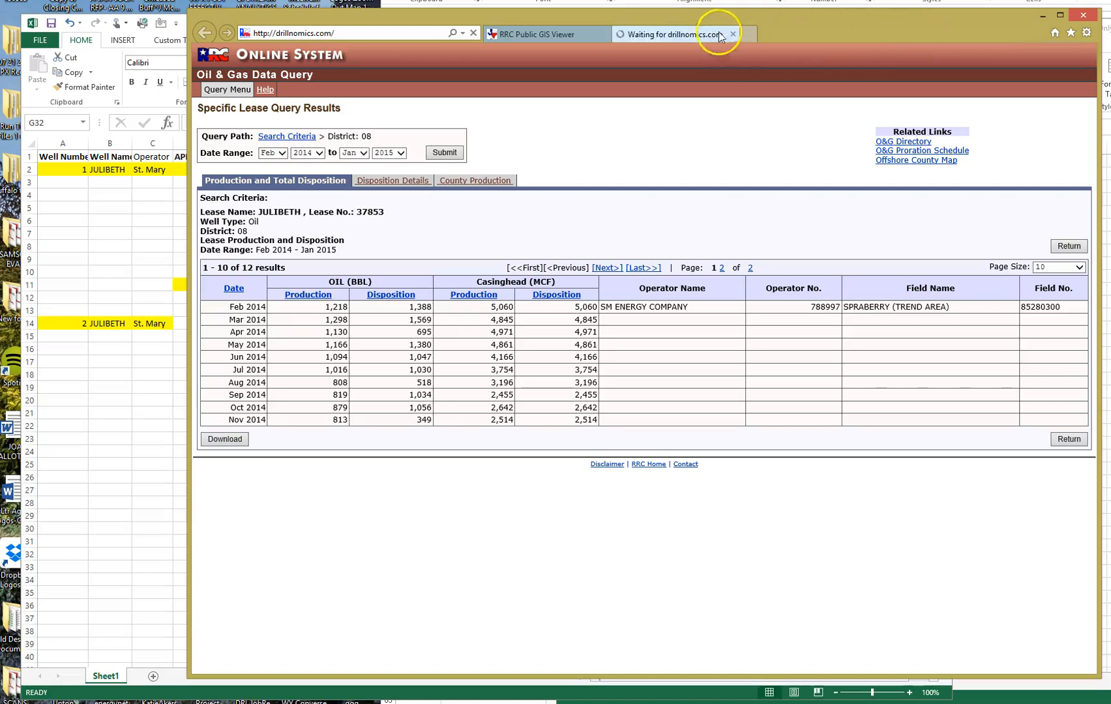
click(605, 34)
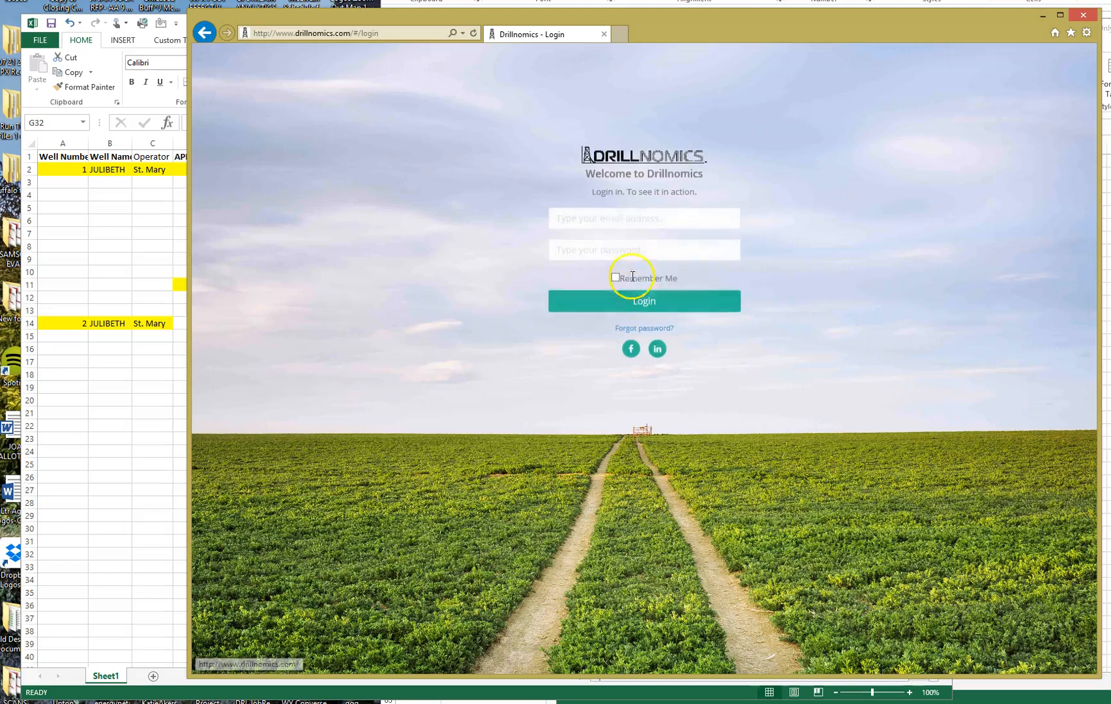
Log in to Drillnomics with the account e-mail and password.
click(626, 221)
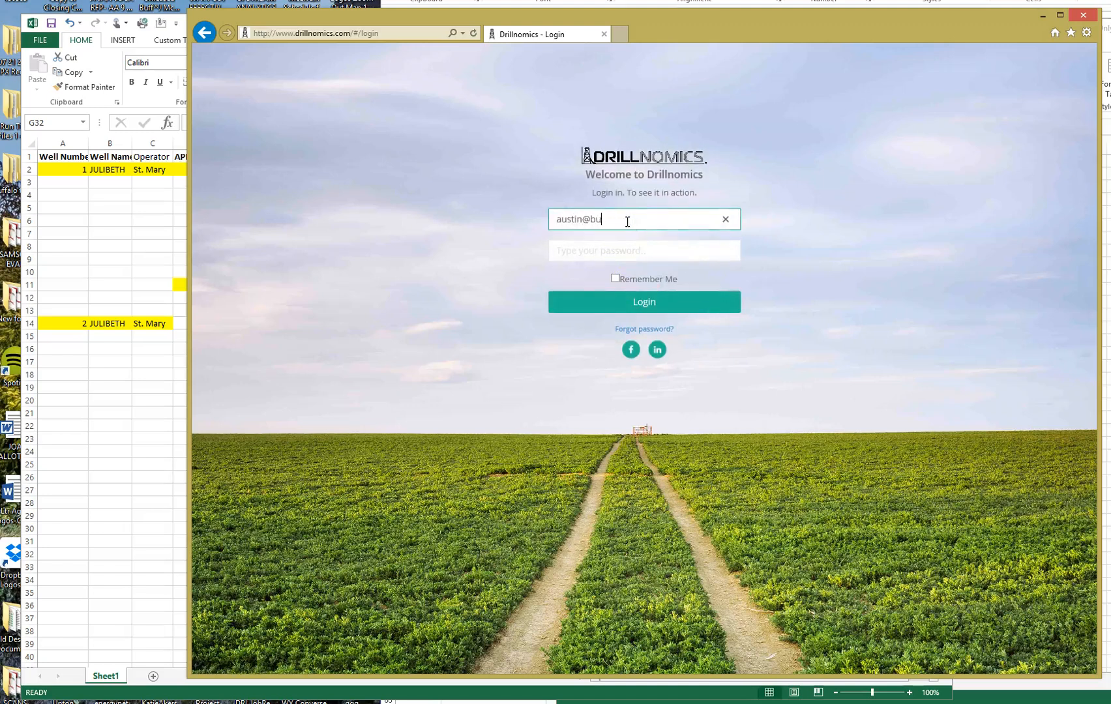
key(Tab)
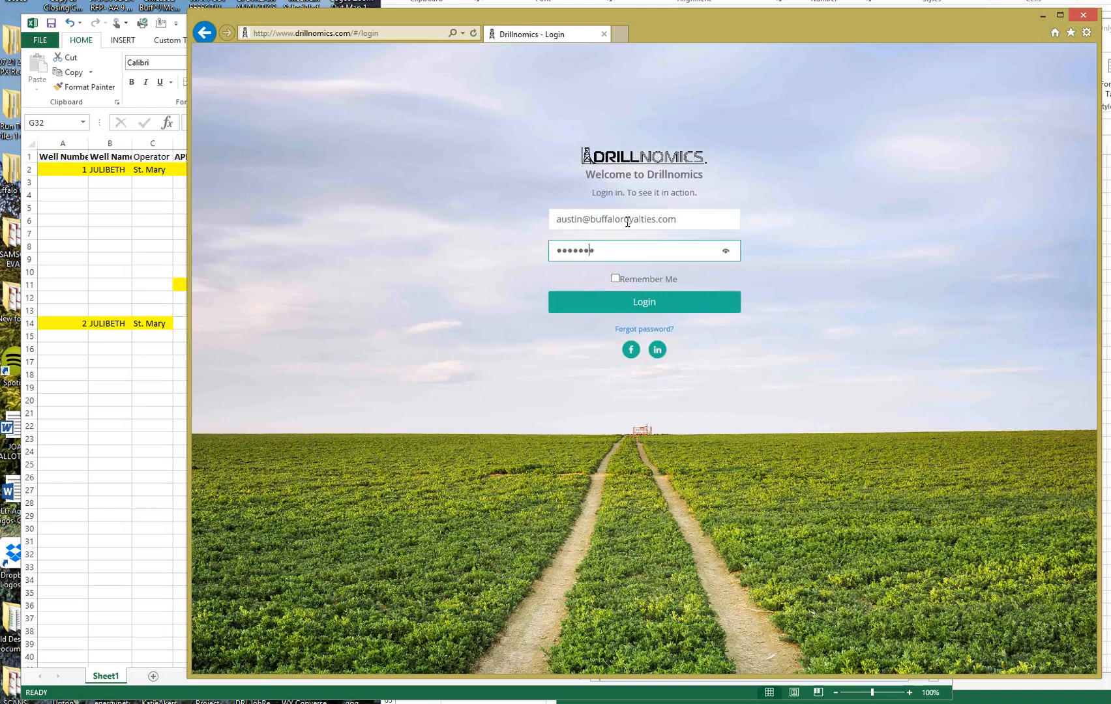
click(678, 306)
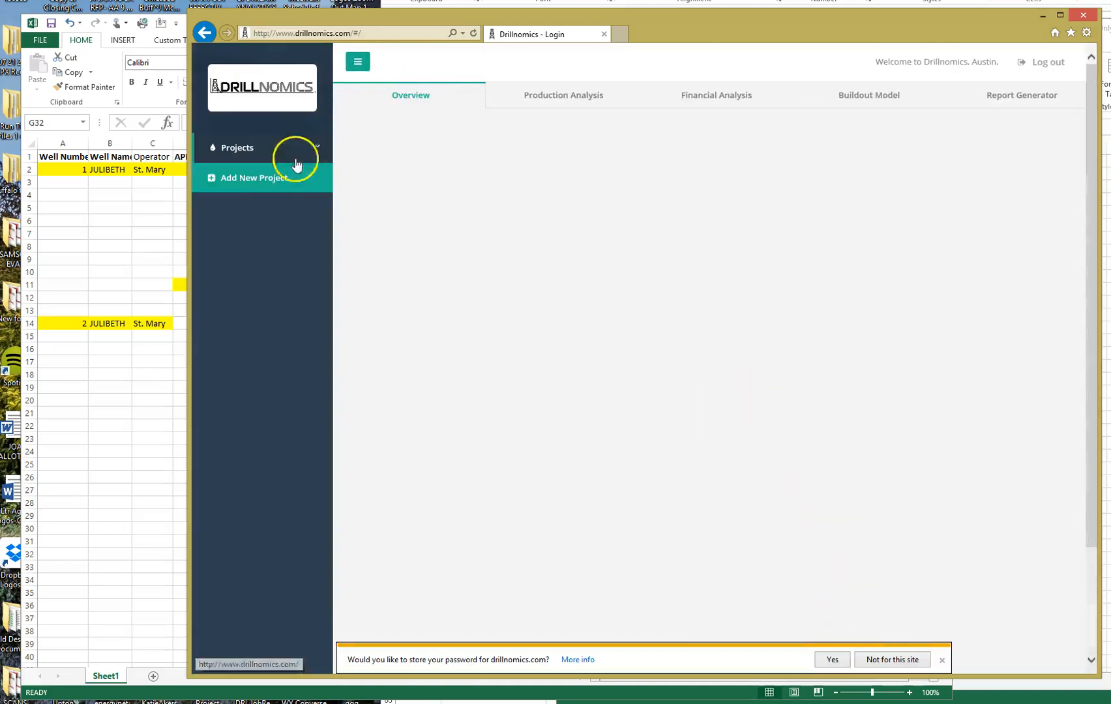
click(260, 182)
Add and save a new project named 'Julibeth', then go to its Production Analysis.
click(266, 428)
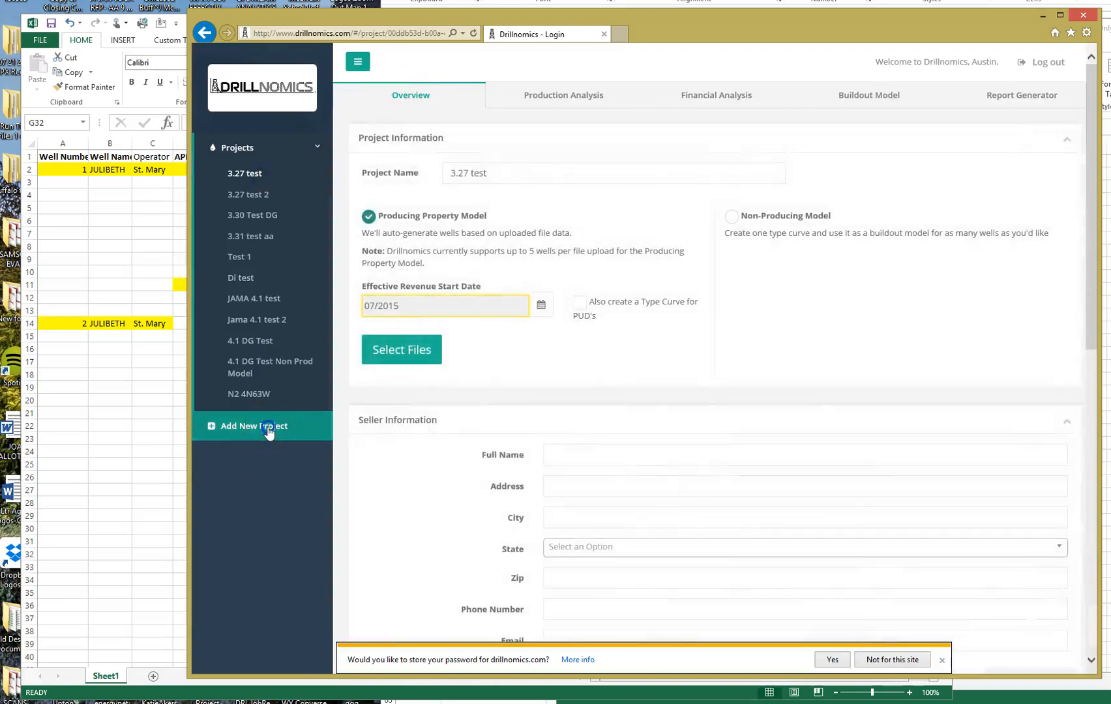
click(485, 237)
text(Juli)
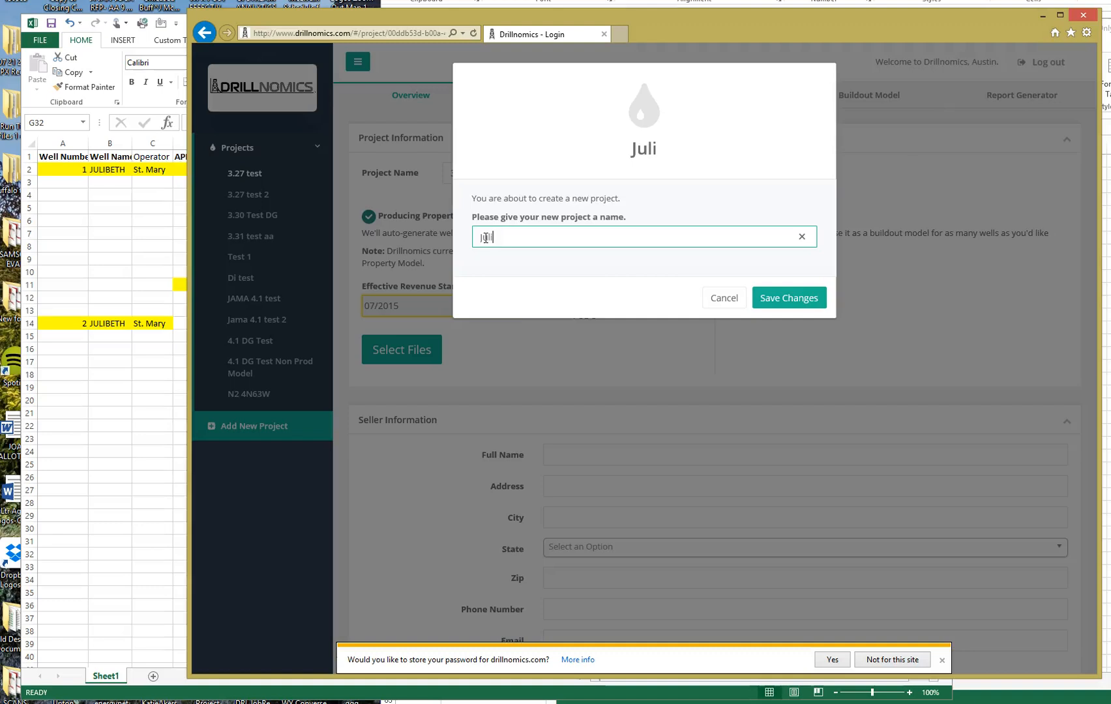
click(765, 298)
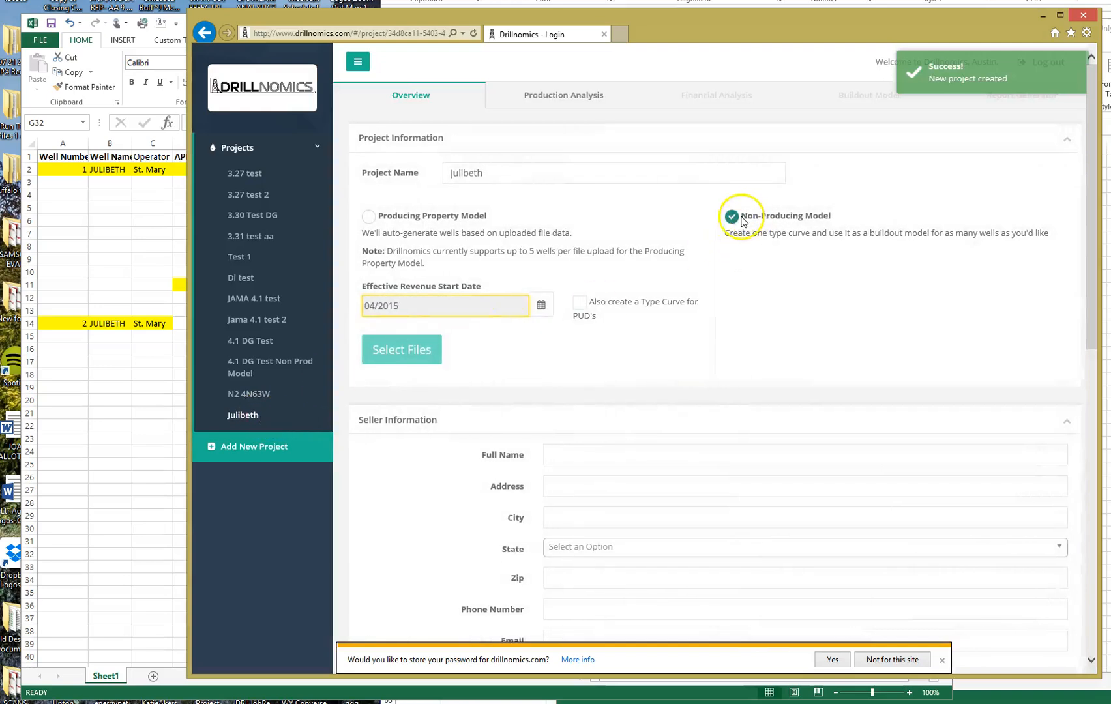
click(591, 96)
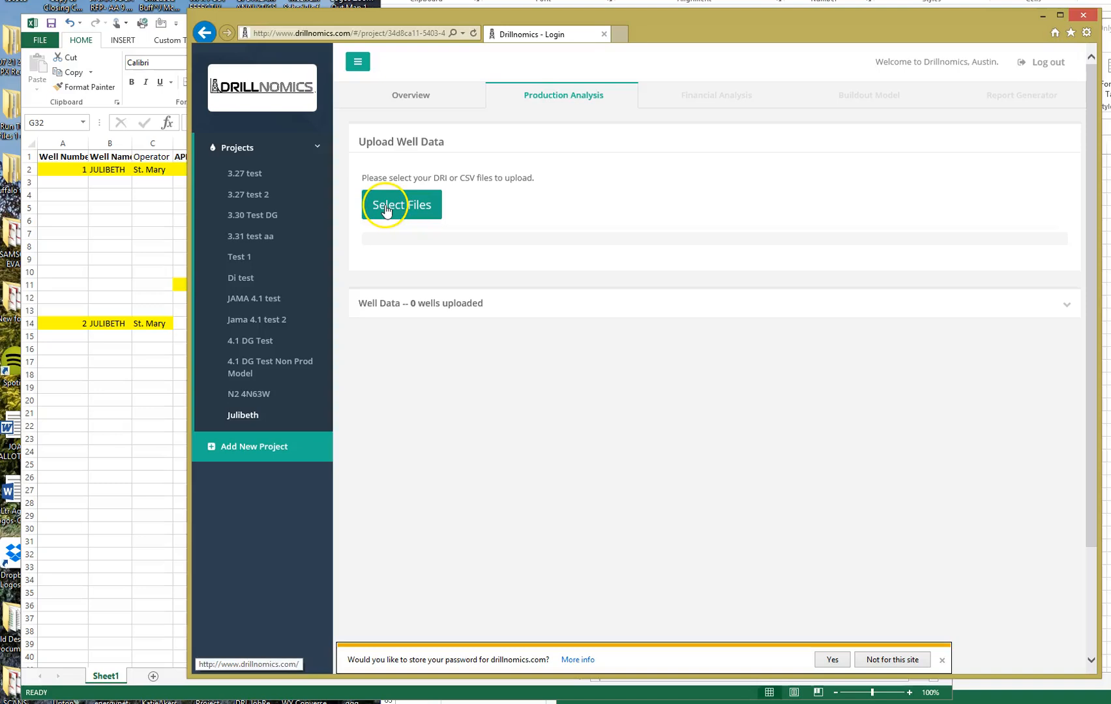
Upload 'Julibeth file' from the Desktop as the Julibeth project's well data.
click(386, 208)
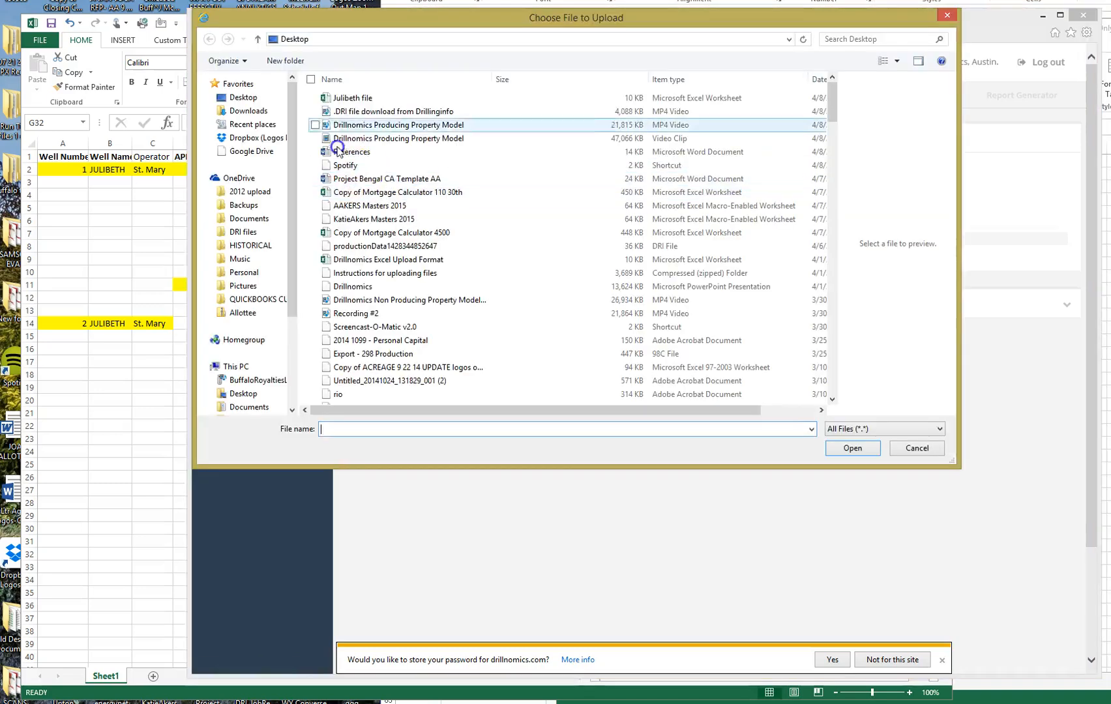
click(319, 98)
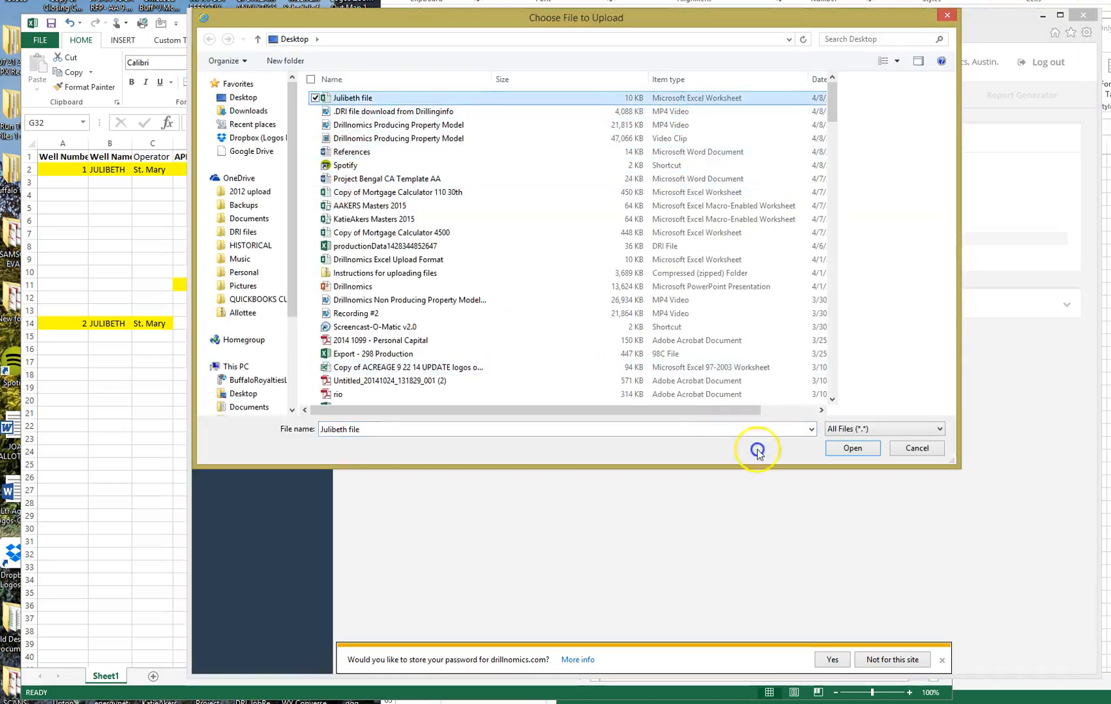
click(868, 449)
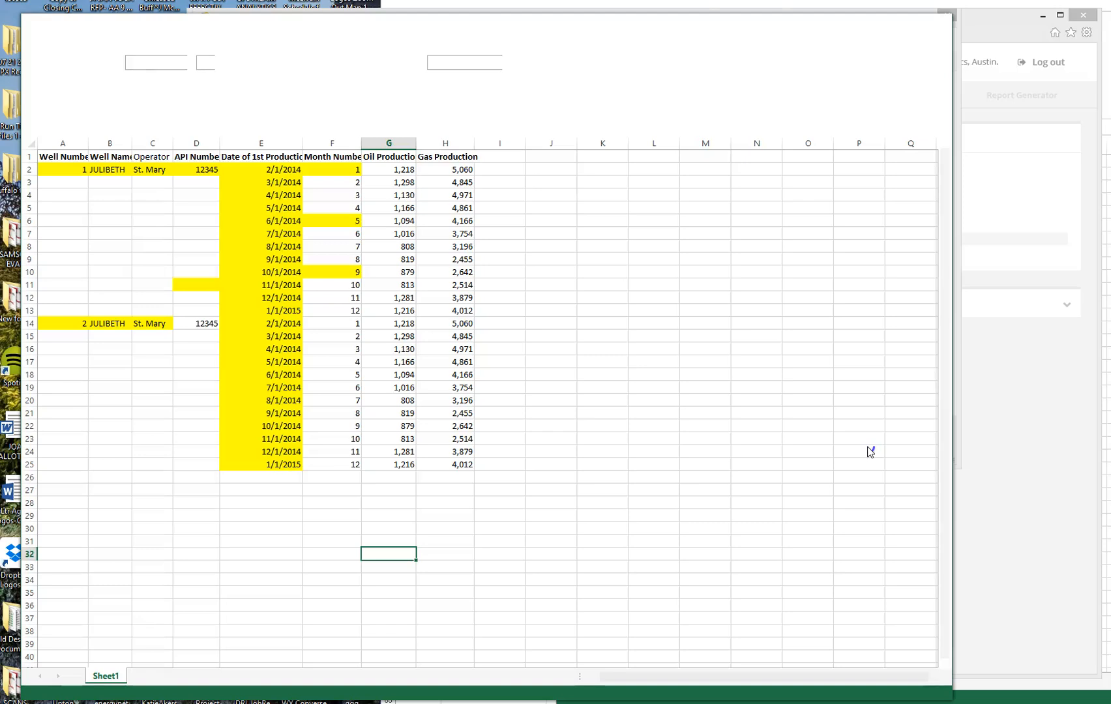
click(868, 450)
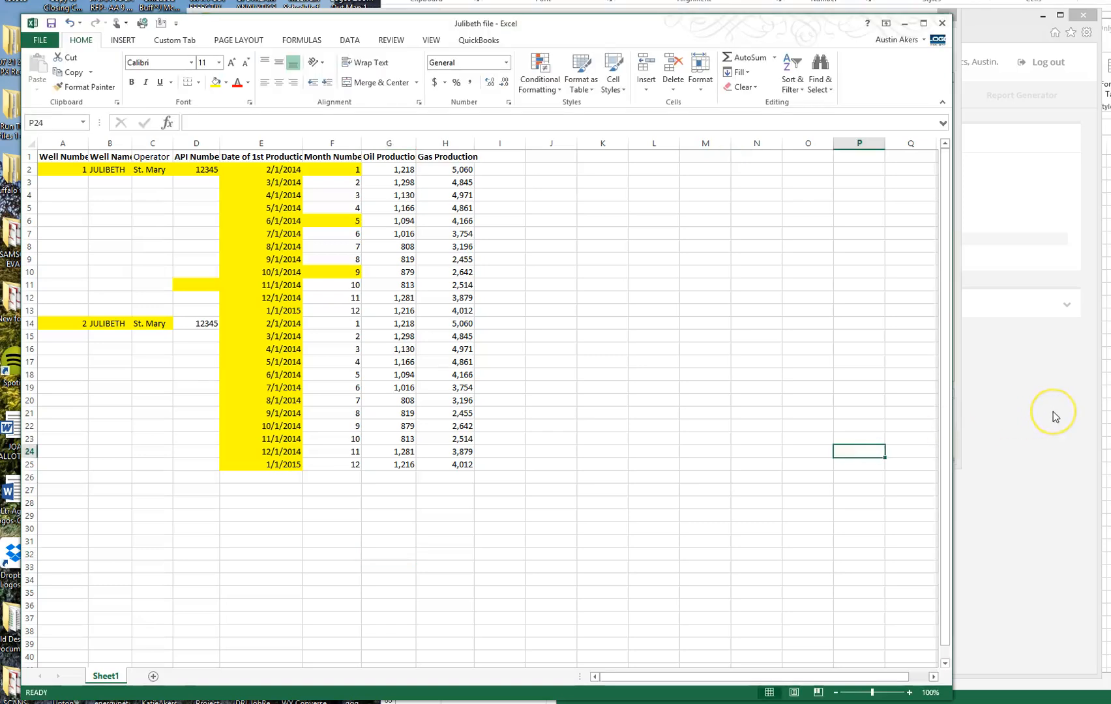
click(1053, 412)
click(878, 448)
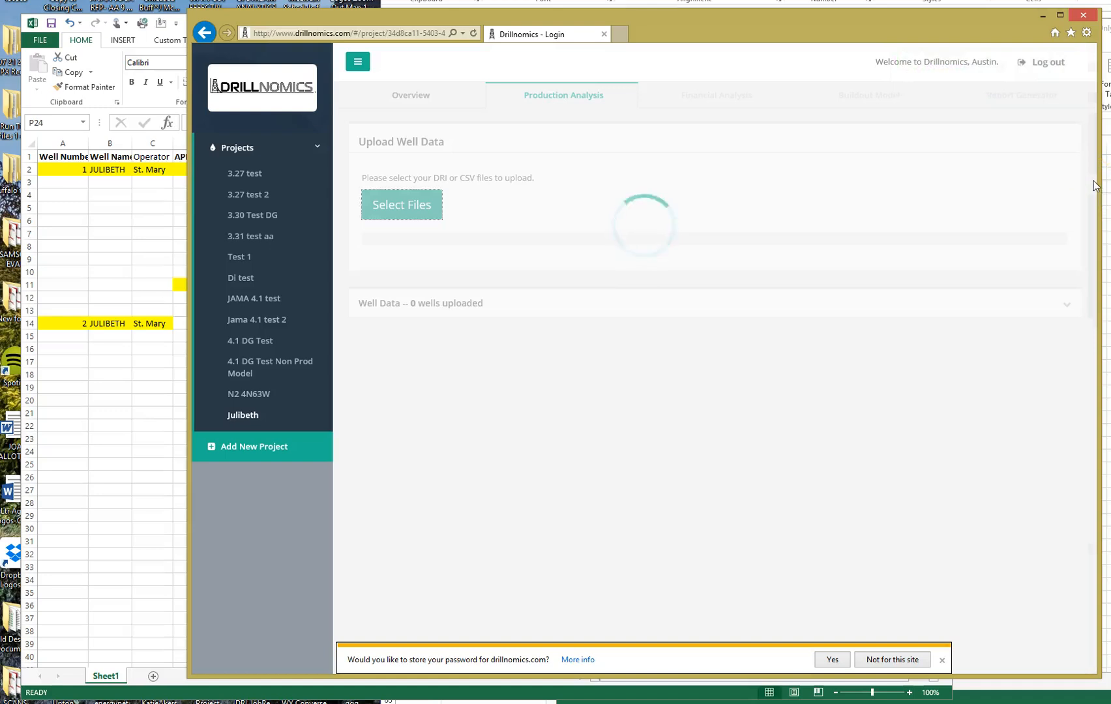
click(942, 661)
Review the oil and gas type curves and expand Well Data for both JULIBETH wells.
drag(1091, 534, 1088, 663)
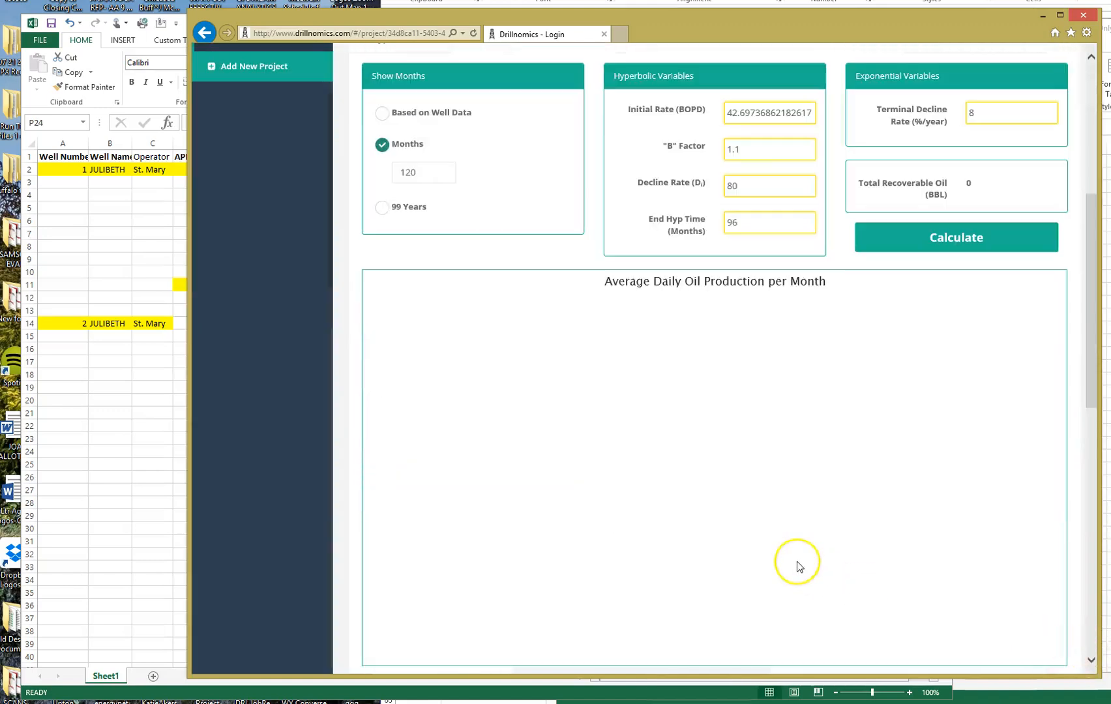
scroll(796, 561, up, 5)
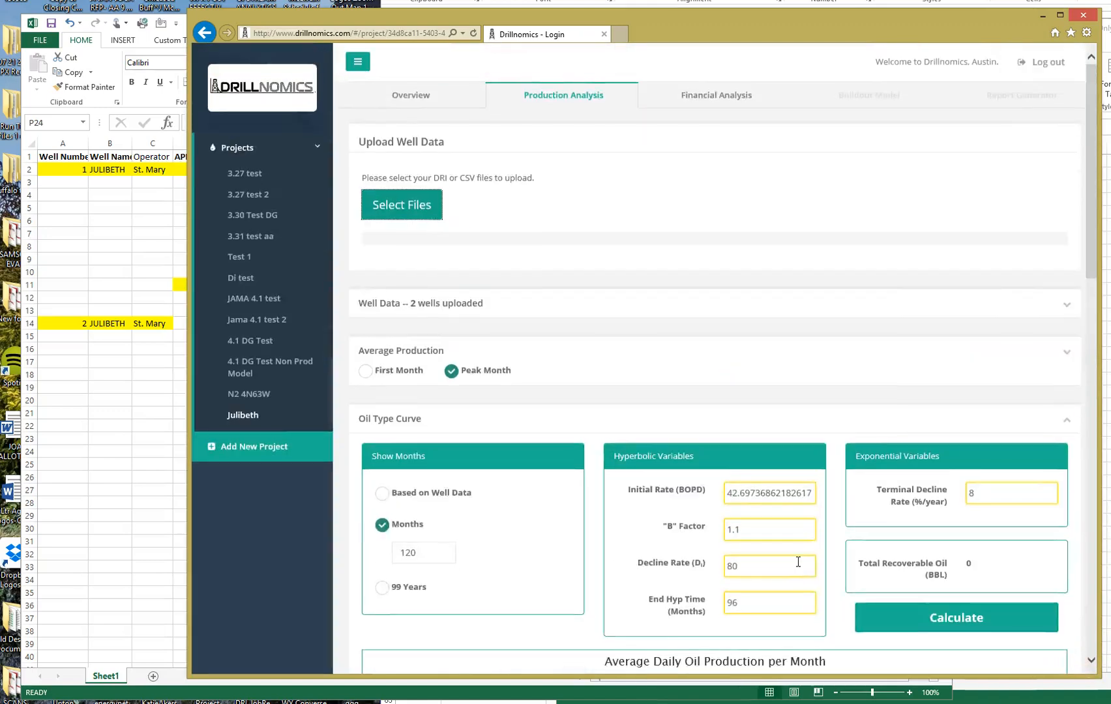
scroll(797, 562, down, 6)
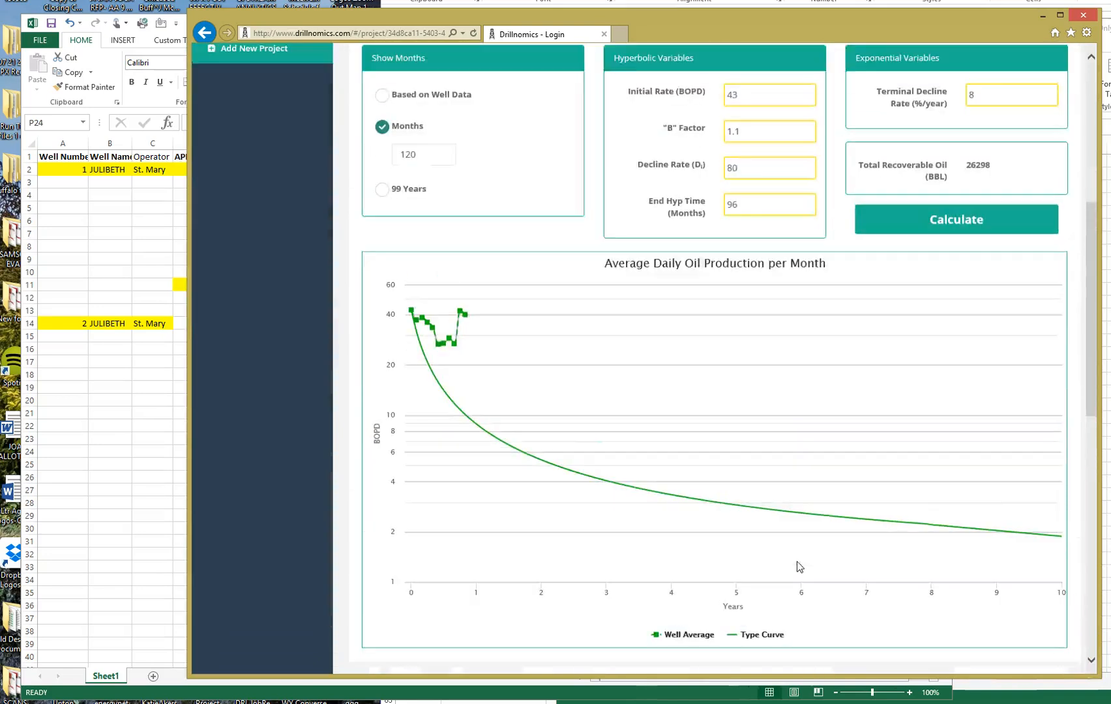
scroll(798, 562, down, 10)
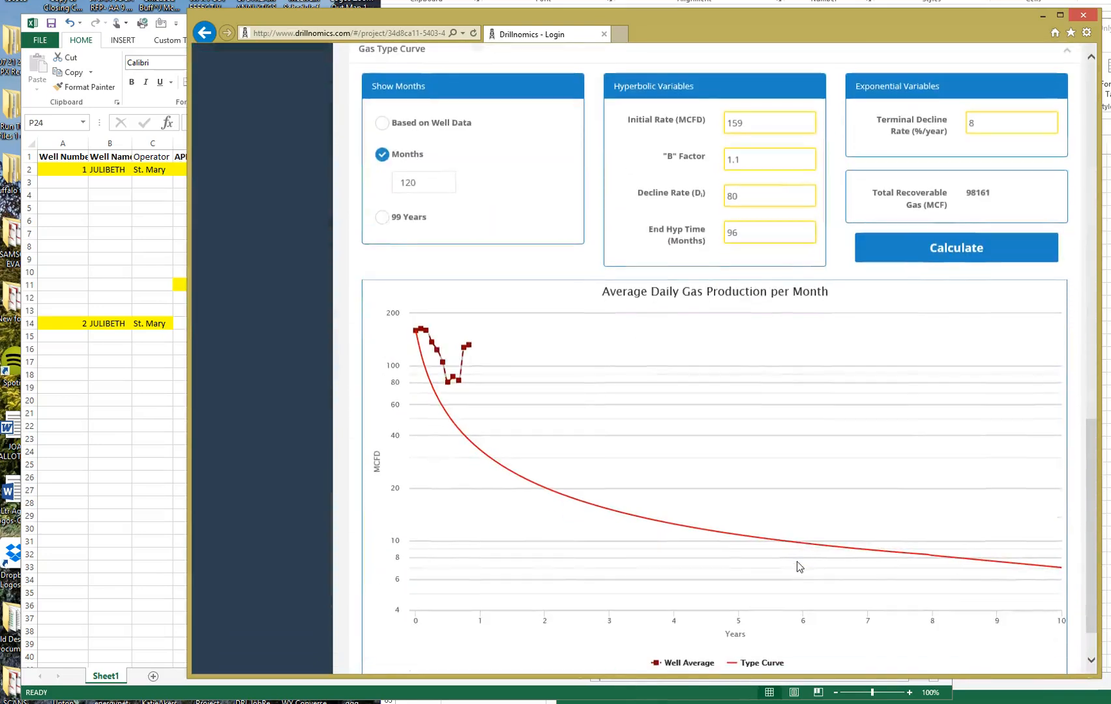
scroll(797, 561, up, 10)
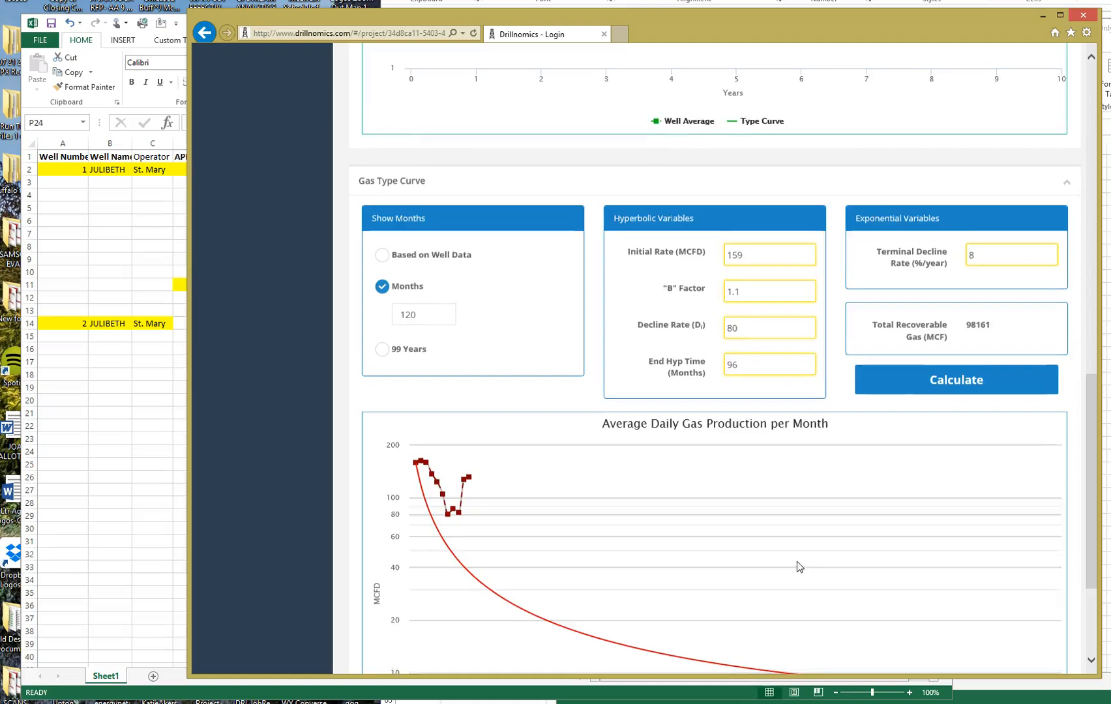
scroll(799, 567, up, 5)
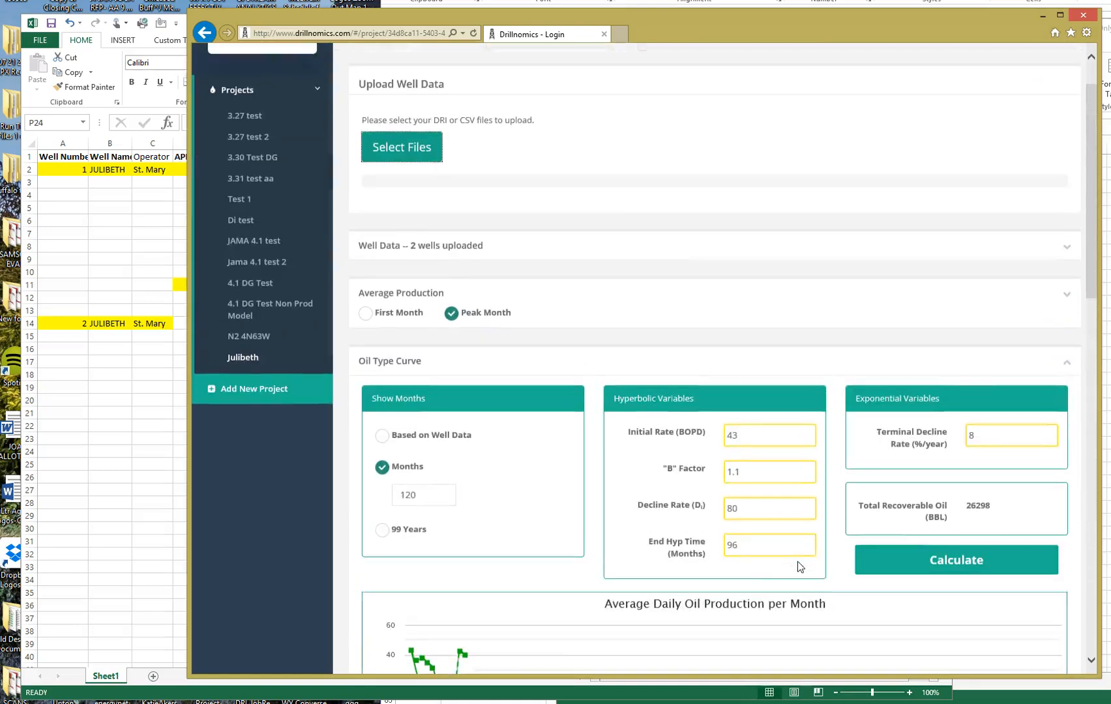
click(1067, 247)
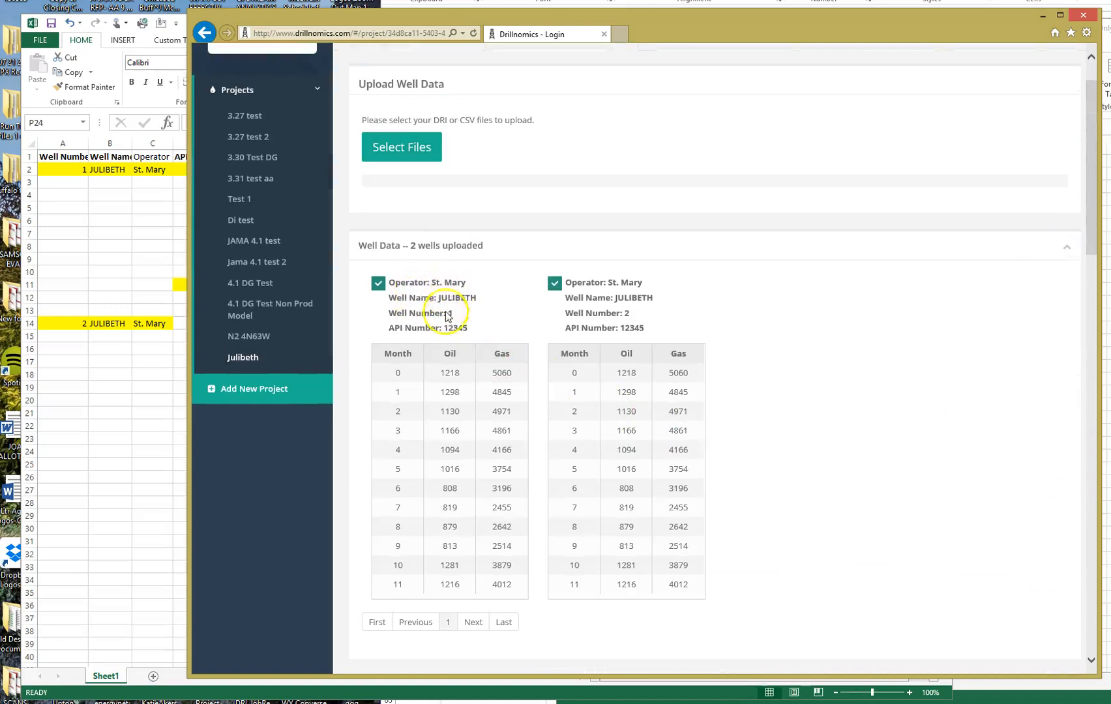
click(1087, 251)
drag(1088, 251, 1107, 607)
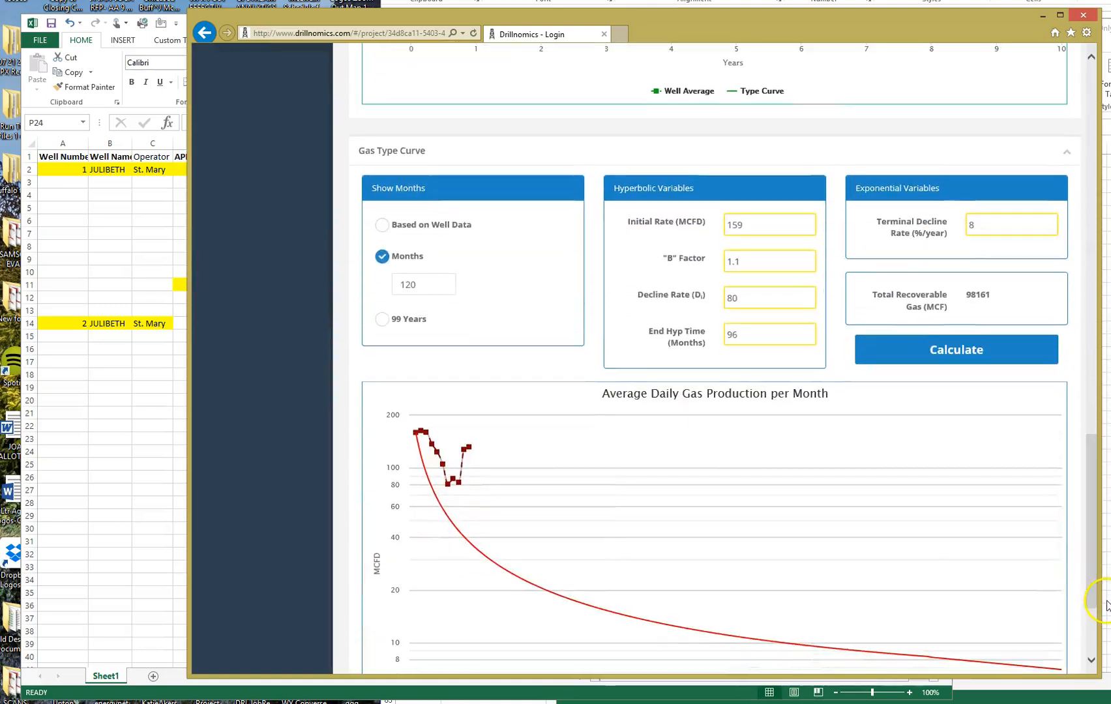